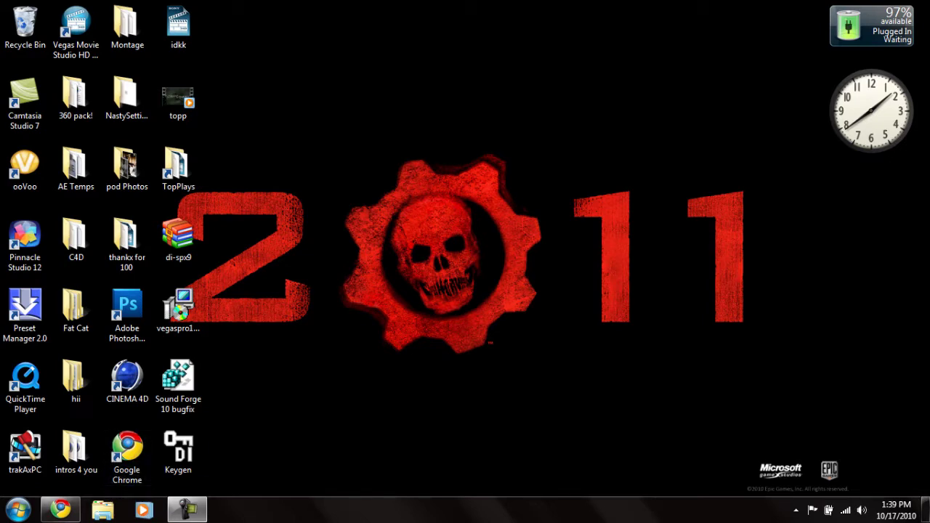
- Switch the desktop to the next background picture
{"action": "right_click", "coordinate": [396, 101]}
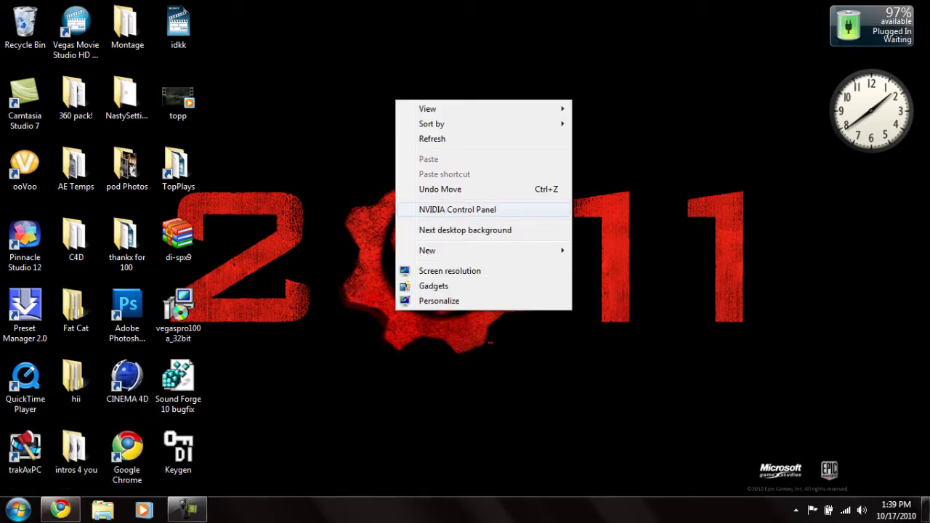
{"action": "left_click", "coordinate": [338, 284]}
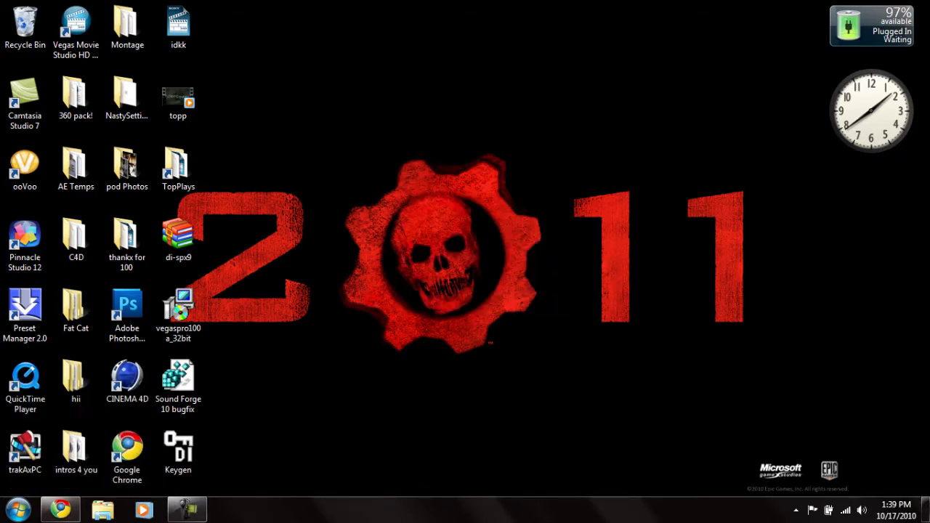
{"action": "right_click", "coordinate": [342, 128]}
{"action": "left_click", "coordinate": [411, 257]}
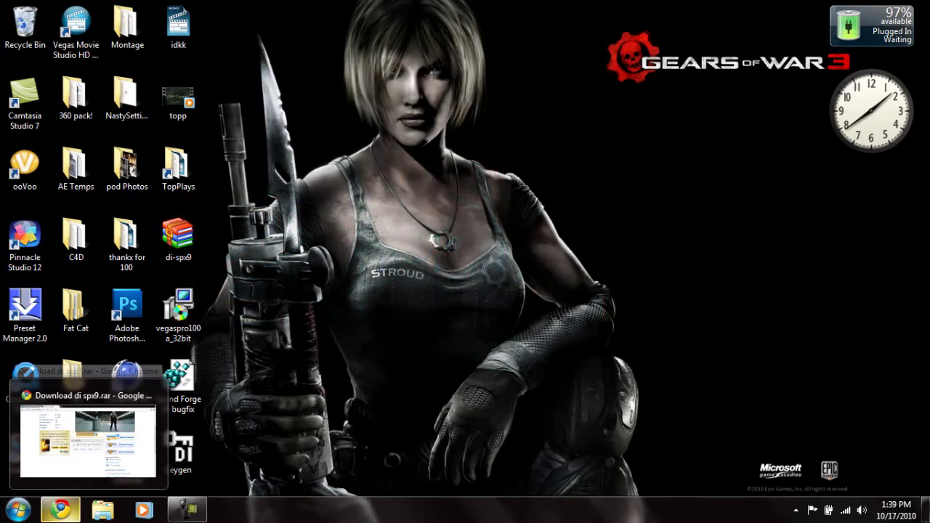
- Switch to Chrome, review the Vegas Pro trial download page and the di-spx9.rar FileFront page, and minimize the browser
{"action": "left_click", "coordinate": [60, 510]}
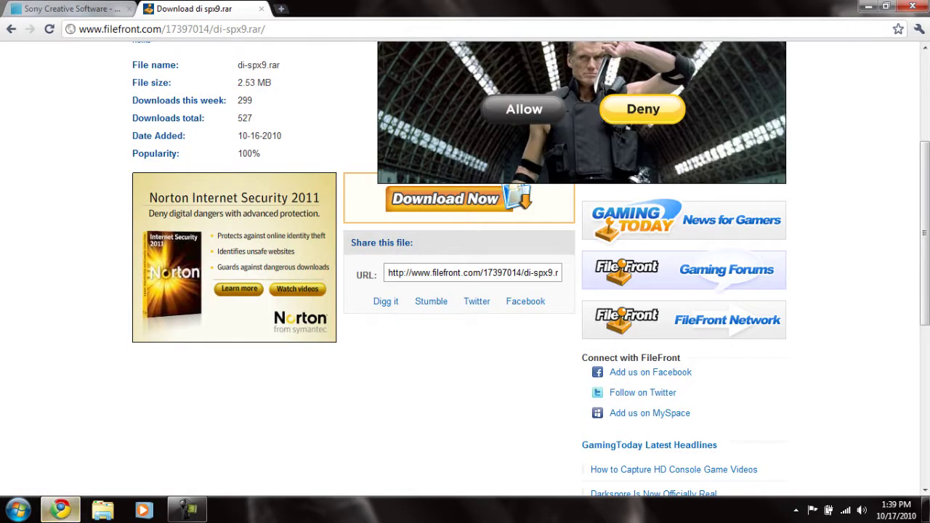
{"action": "left_click", "coordinate": [69, 9]}
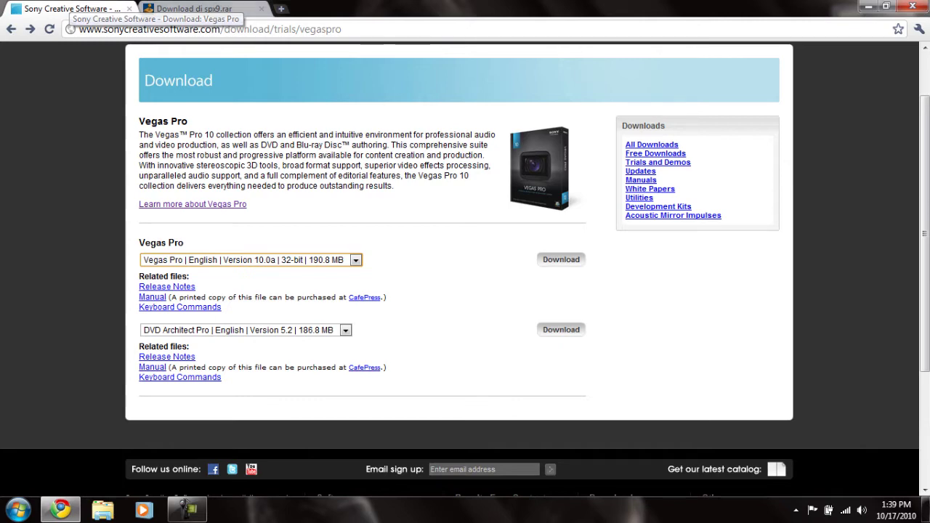
{"action": "left_click", "coordinate": [193, 8]}
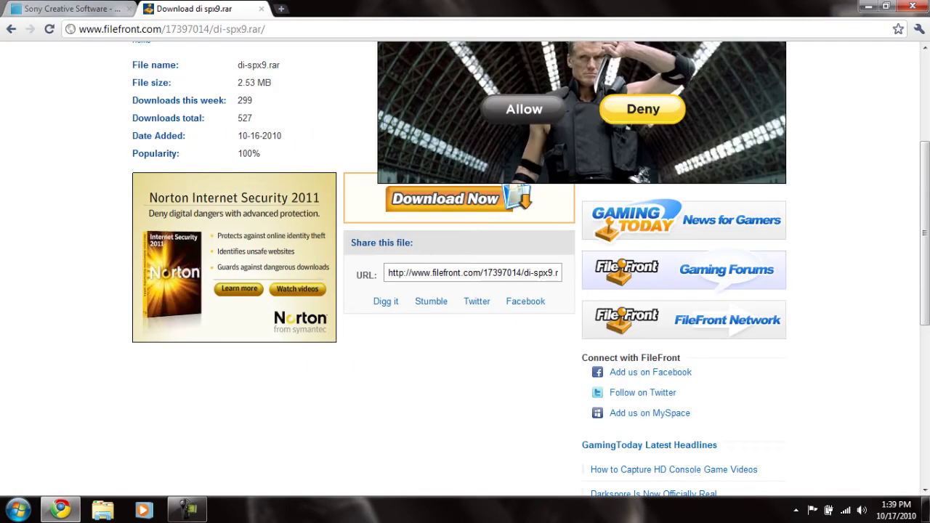
{"action": "scroll", "coordinate": [466, 262], "scroll_direction": "up", "scroll_amount": 3}
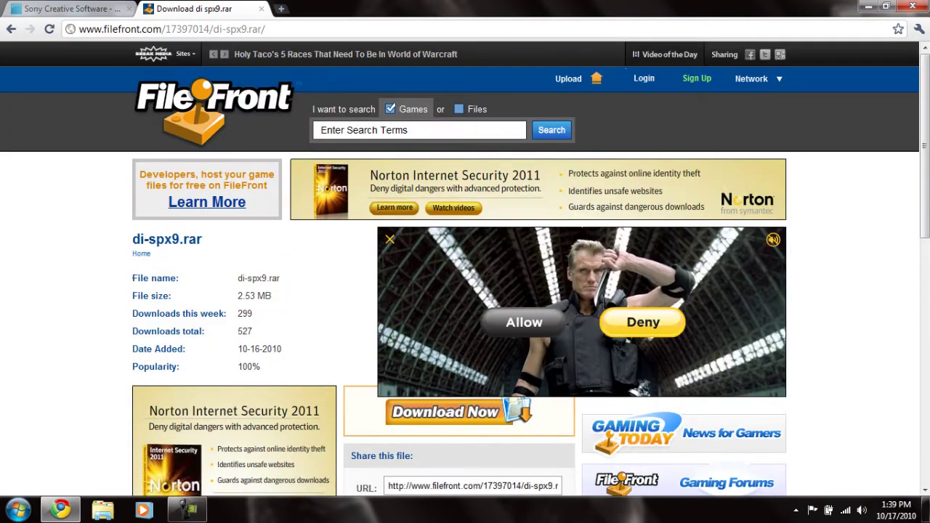
{"action": "scroll", "coordinate": [465, 269], "scroll_direction": "down", "scroll_amount": 2}
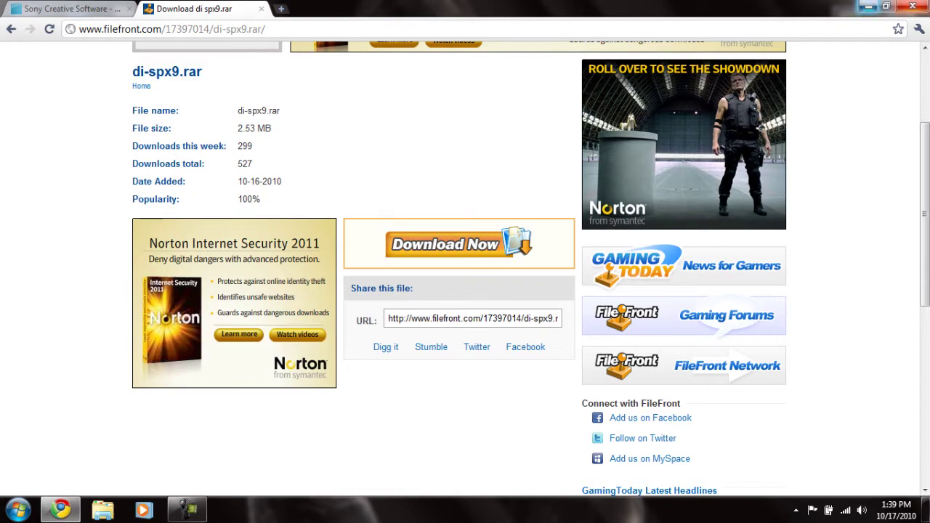
{"action": "left_click", "coordinate": [869, 6]}
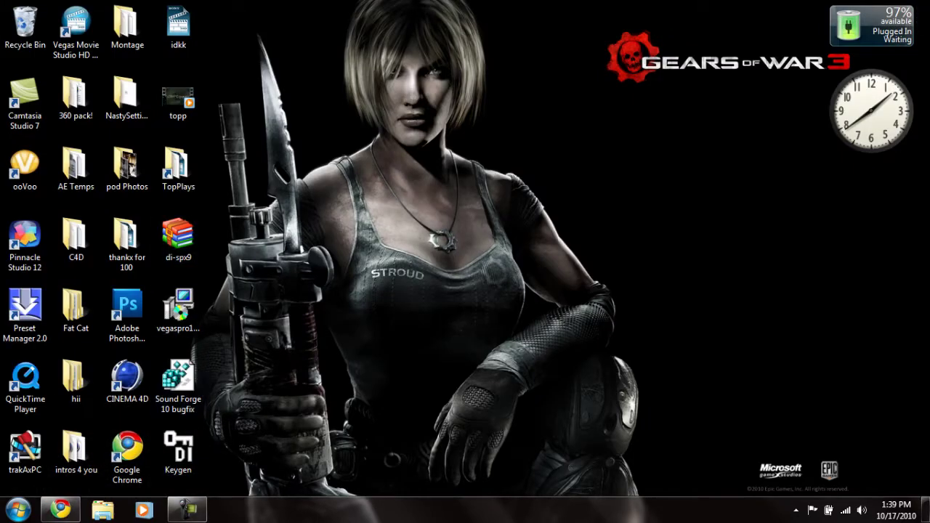
- Run the vegaspro100a_32bit installer from the desktop and continue with English as the installation language
{"action": "left_click", "coordinate": [178, 309]}
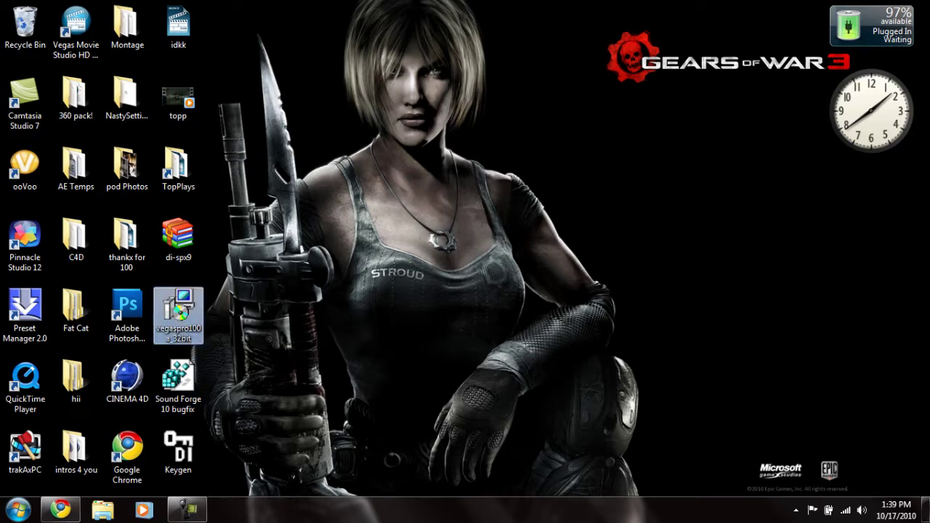
{"action": "key", "text": "Return"}
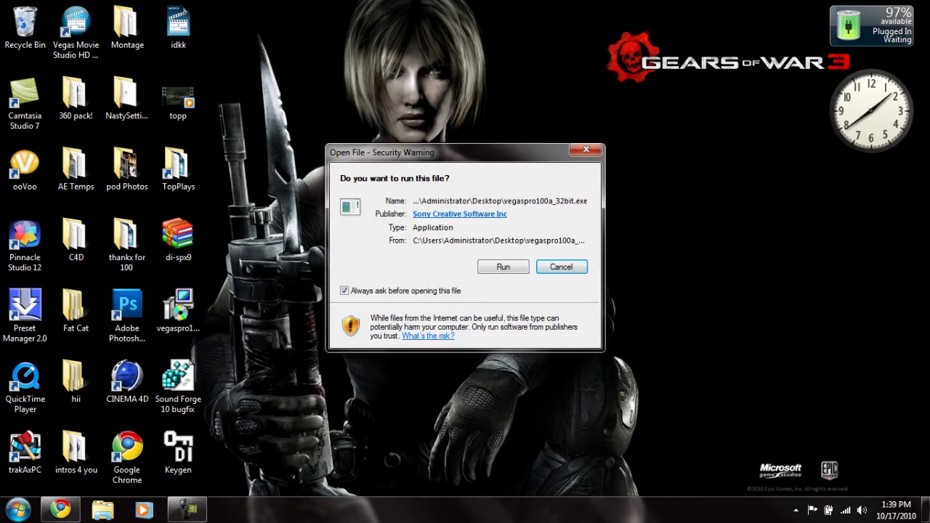
{"action": "left_click", "coordinate": [503, 267]}
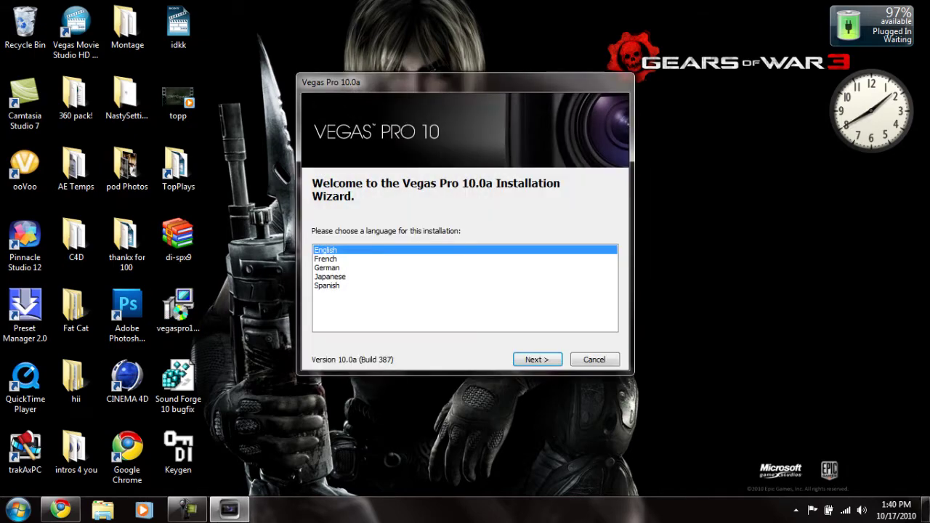
{"action": "key", "text": "Return"}
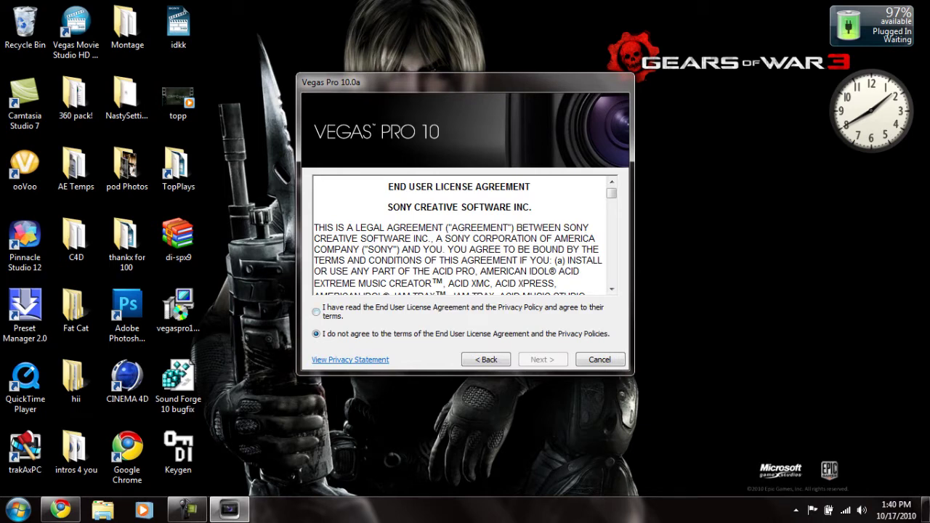
- Accept the license agreement and install Vegas Pro 10.0a to the default folder with a desktop shortcut
{"action": "left_click", "coordinate": [316, 312]}
{"action": "left_click", "coordinate": [543, 359]}
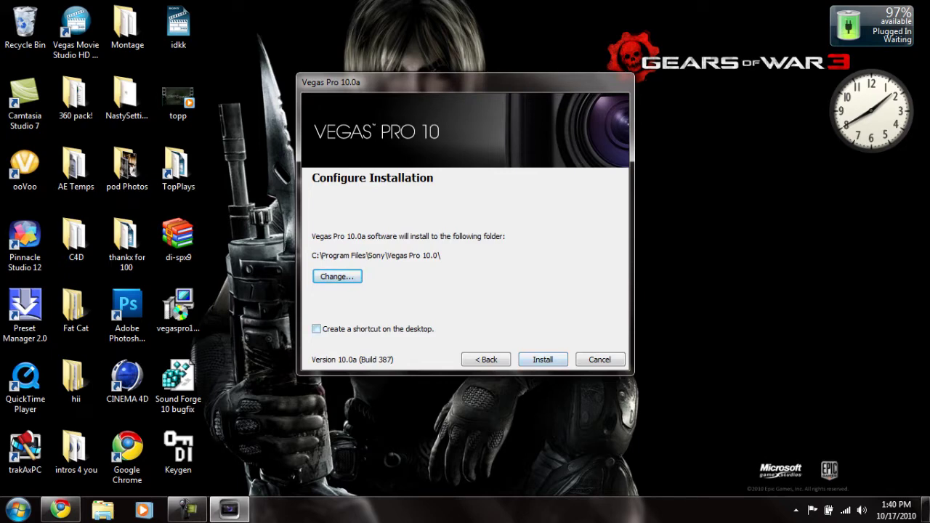
{"action": "left_click", "coordinate": [316, 330]}
{"action": "left_click", "coordinate": [543, 360]}
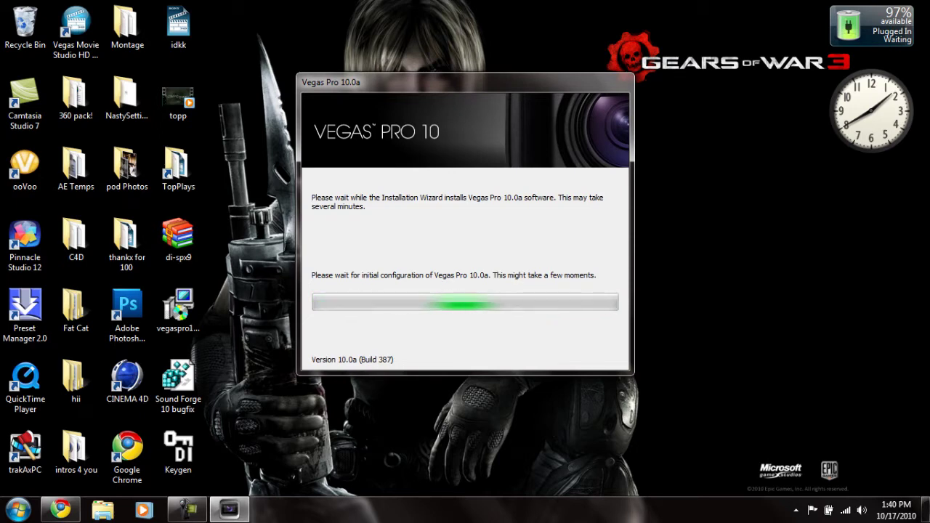
- Move the installer window around and cycle through several desktop backgrounds during the installation
{"action": "left_click_drag", "start_coordinate": [465, 82], "coordinate": [800, 134]}
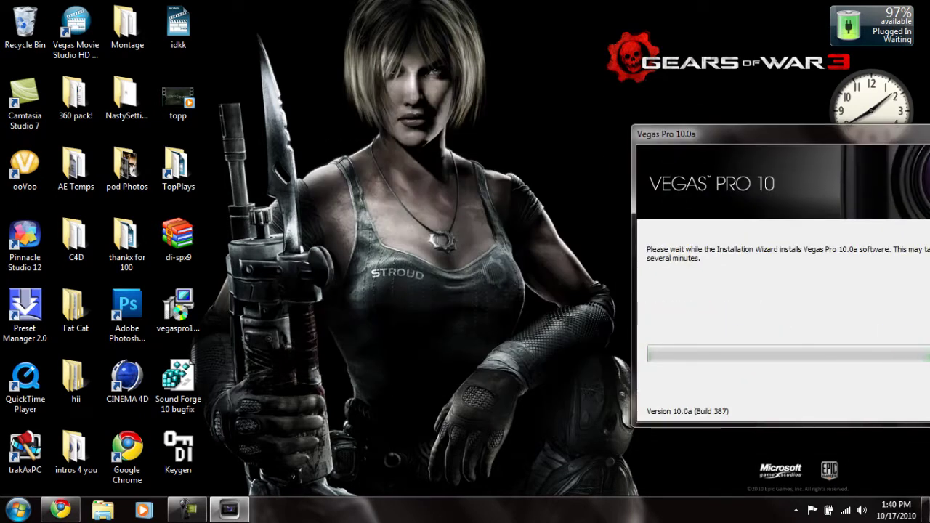
{"action": "right_click", "coordinate": [464, 159]}
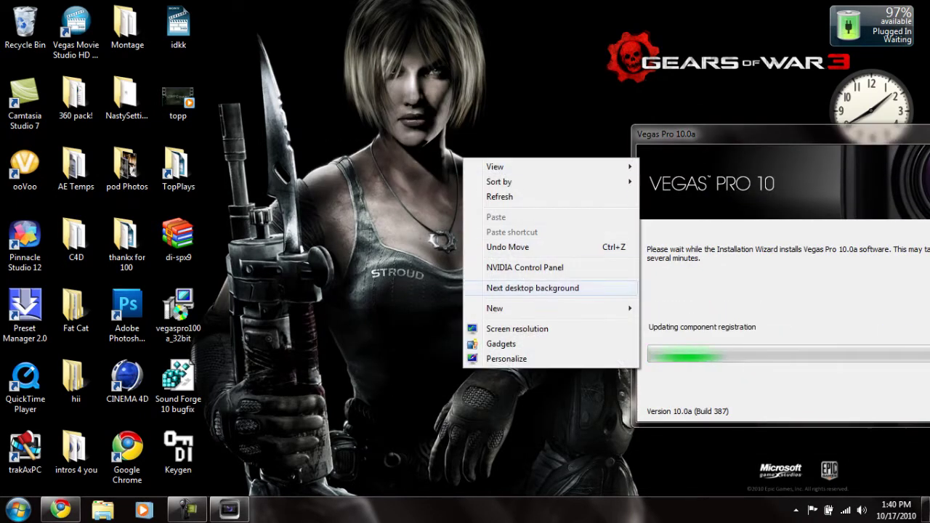
{"action": "left_click", "coordinate": [533, 287]}
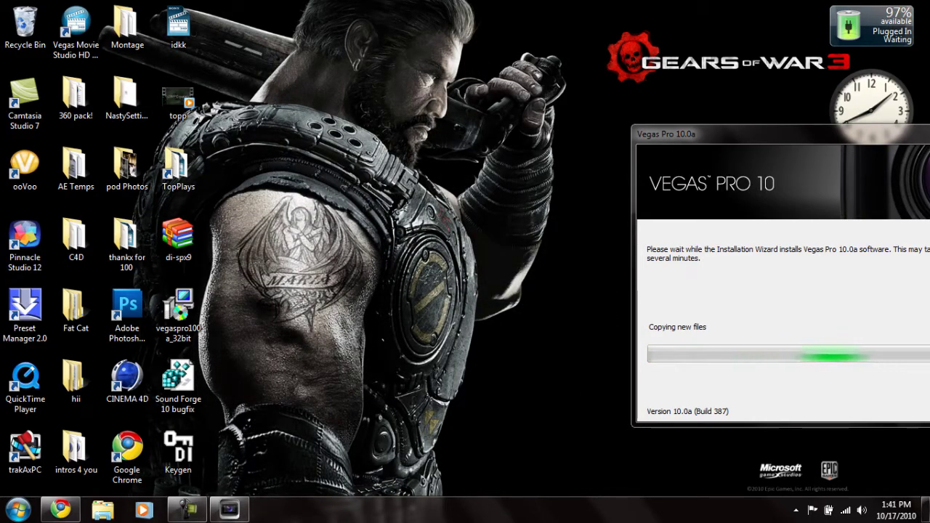
{"action": "right_click", "coordinate": [541, 287]}
{"action": "left_click", "coordinate": [596, 416]}
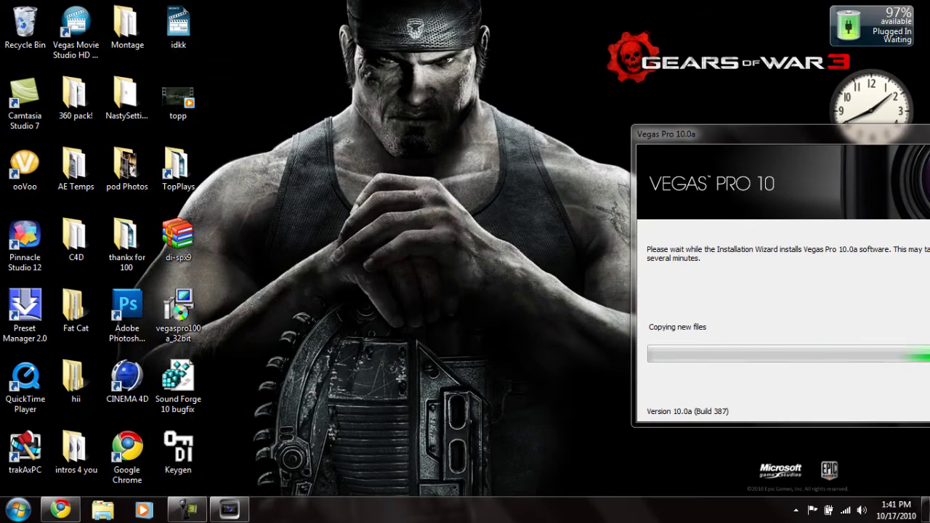
{"action": "left_click_drag", "start_coordinate": [727, 134], "coordinate": [438, 77]}
{"action": "left_click", "coordinate": [567, 84]}
{"action": "right_click", "coordinate": [292, 181]}
{"action": "left_click", "coordinate": [356, 311]}
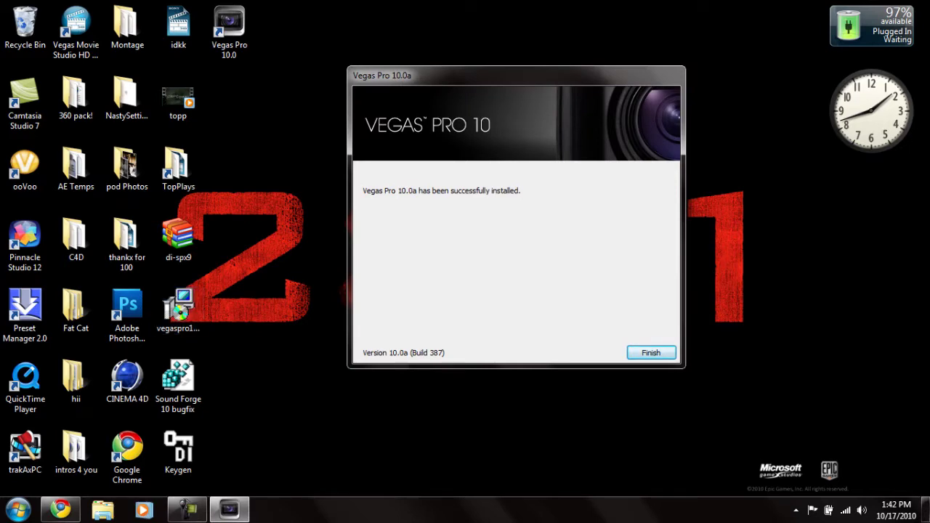
- Finish the Vegas Pro 10.0a installation wizard and lower the system volume to near minimum
{"action": "key", "text": "Return"}
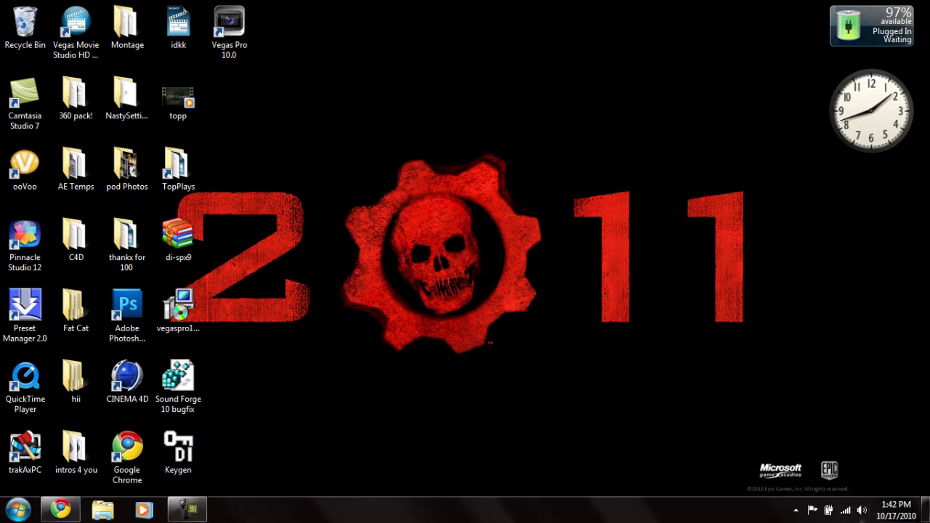
{"action": "left_click", "coordinate": [862, 510]}
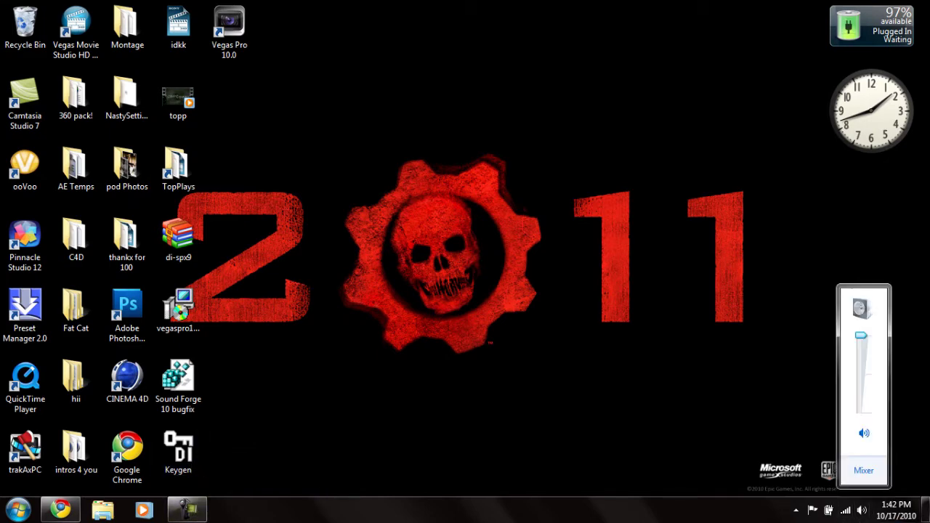
{"action": "left_click_drag", "start_coordinate": [861, 335], "coordinate": [861, 406]}
{"action": "left_click", "coordinate": [796, 396]}
- Launch the Keygen program from the desktop and continue past its introductory notice
{"action": "left_click", "coordinate": [179, 452]}
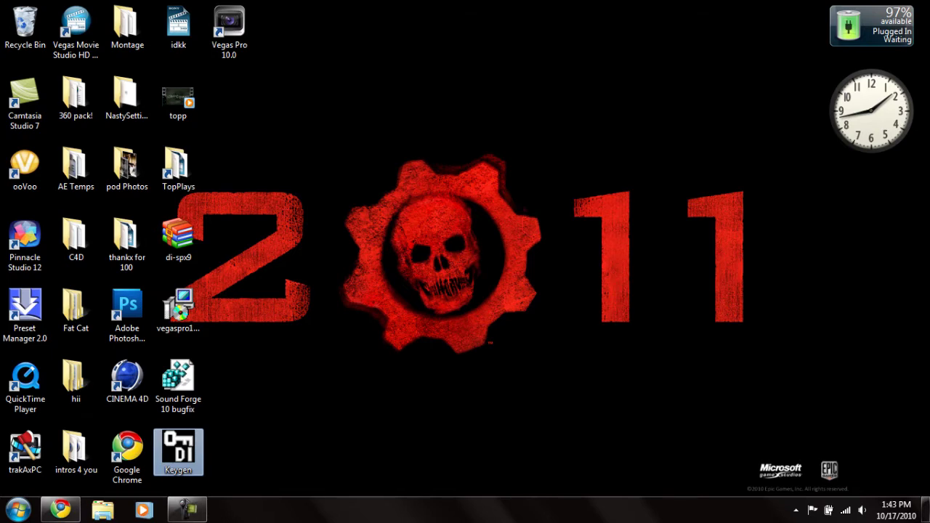
{"action": "key", "text": "Return"}
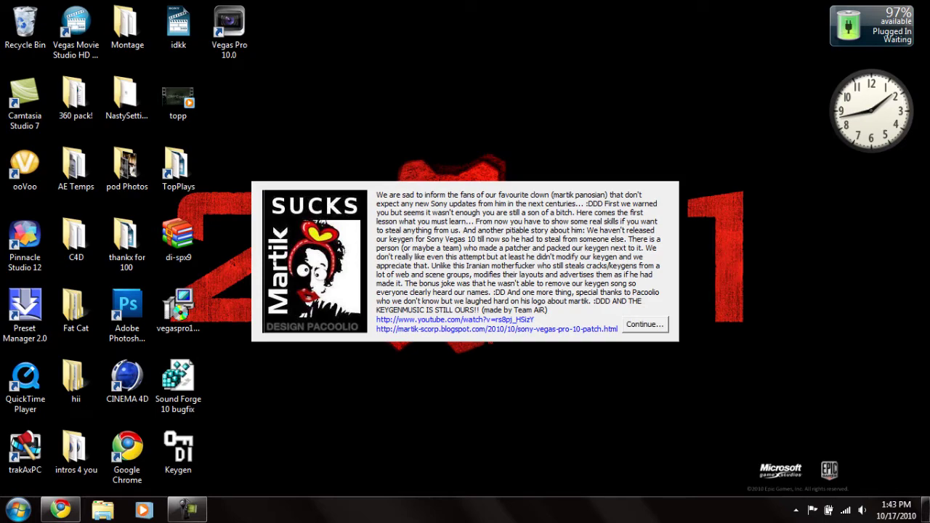
{"action": "left_click", "coordinate": [645, 325]}
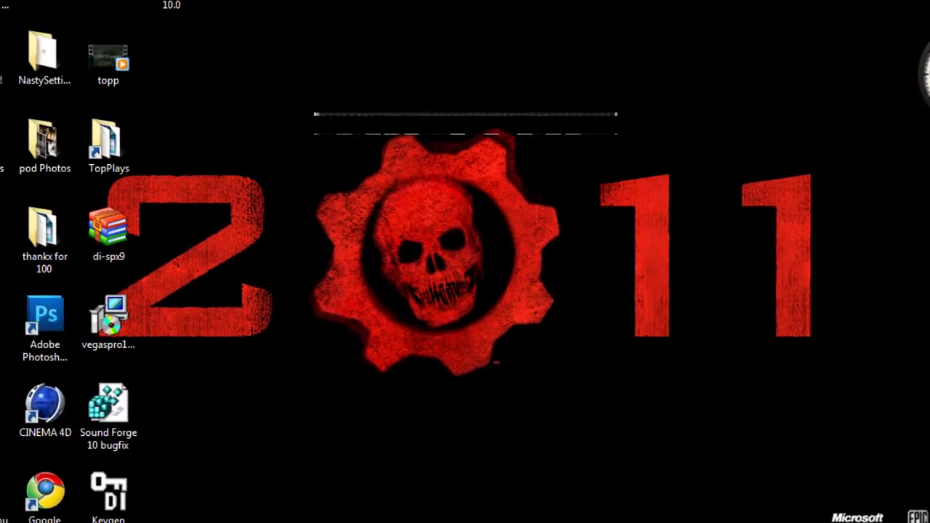
{"action": "key", "text": "Return"}
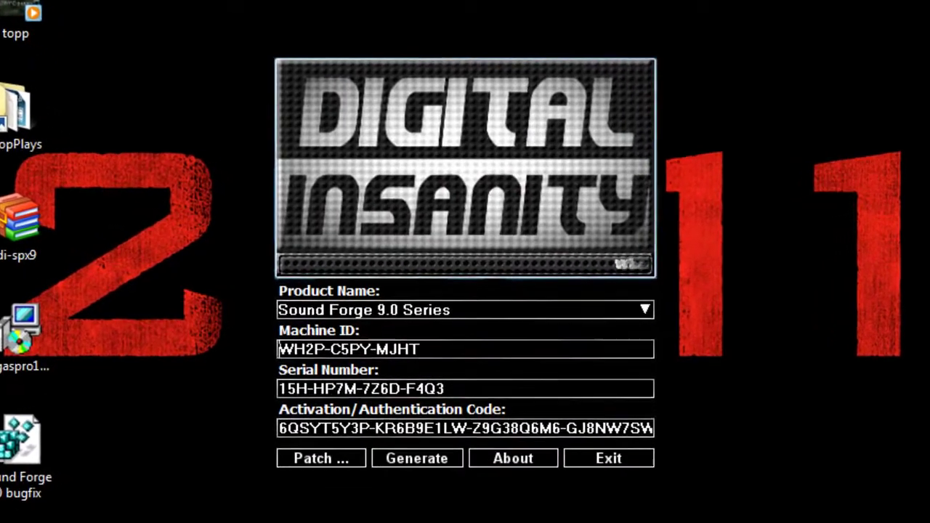
- Set the product name to Vegas Pro 10.0 (32 and 64 bit) Series
{"action": "left_click", "coordinate": [629, 305]}
{"action": "scroll", "coordinate": [456, 392], "scroll_direction": "down", "scroll_amount": 7}
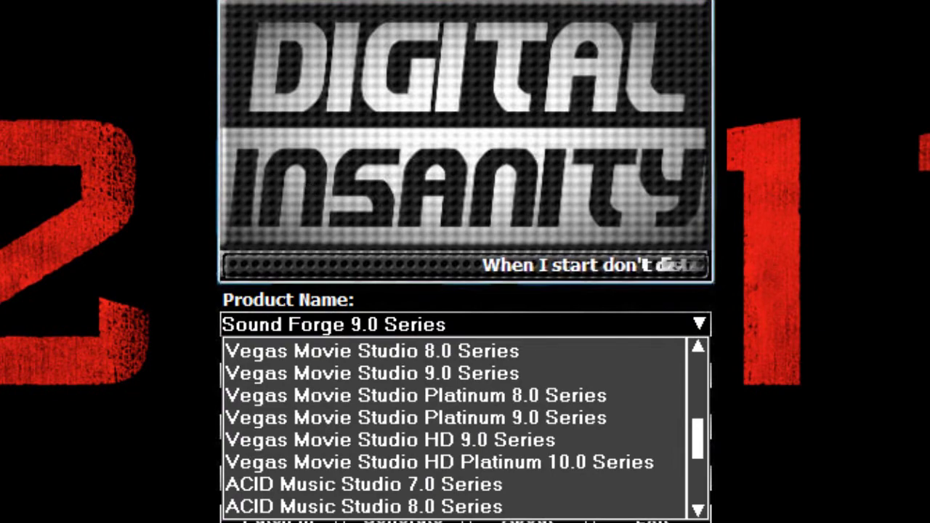
{"action": "scroll", "coordinate": [456, 428], "scroll_direction": "down", "scroll_amount": 2}
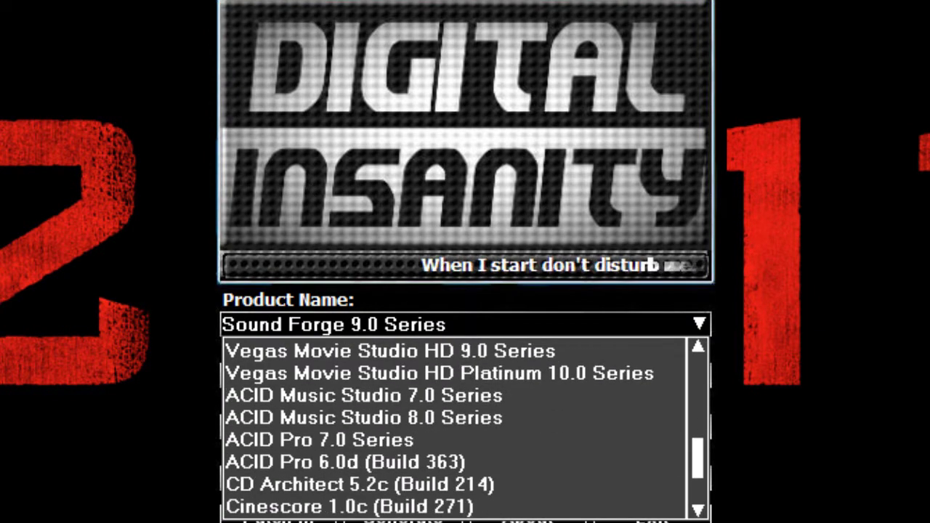
{"action": "scroll", "coordinate": [456, 429], "scroll_direction": "down", "scroll_amount": 2}
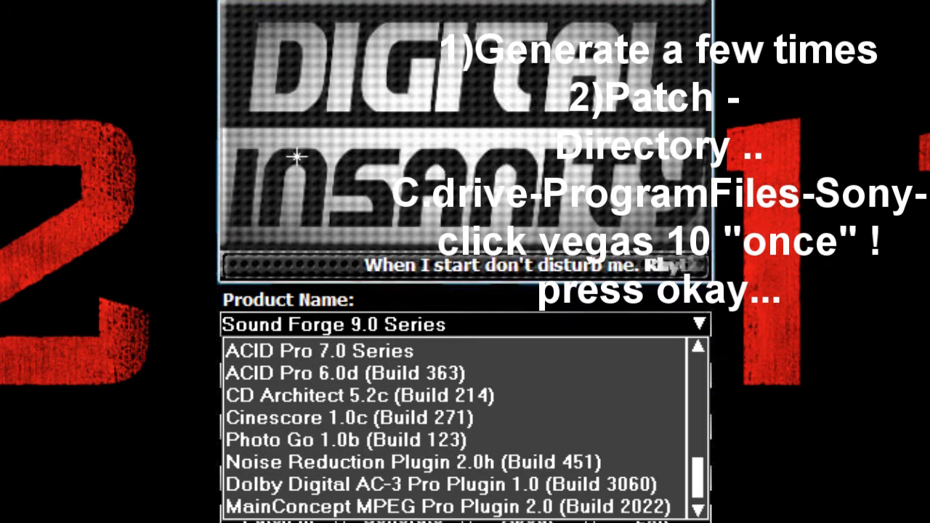
{"action": "scroll", "coordinate": [456, 429], "scroll_direction": "up", "scroll_amount": 8}
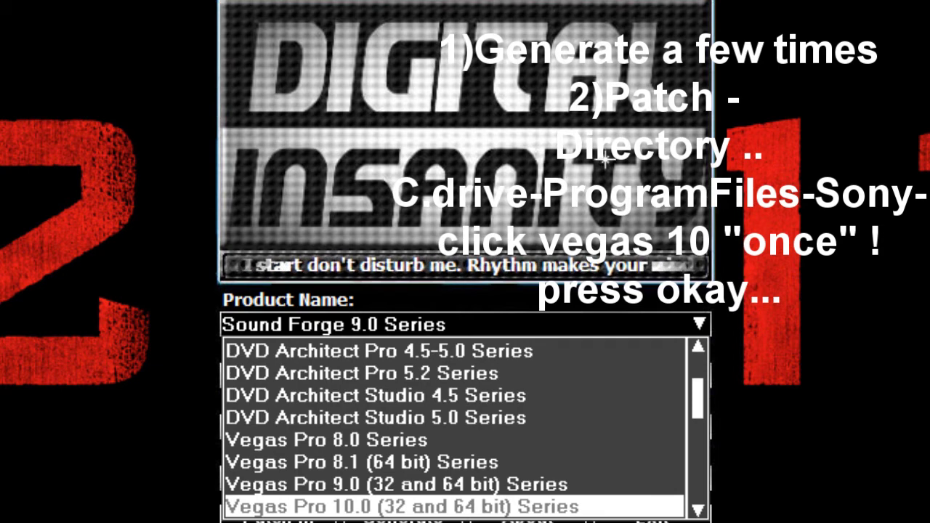
{"action": "left_click", "coordinate": [457, 506]}
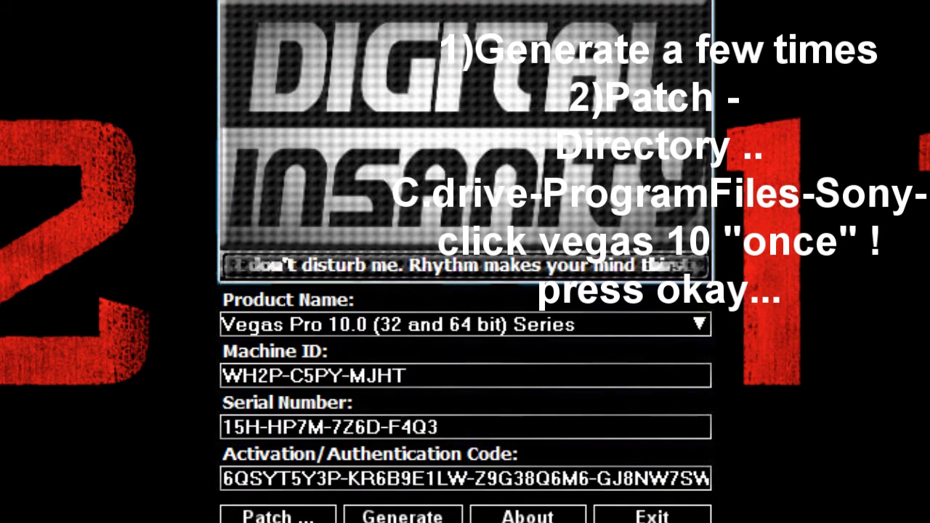
- Generate a new serial number and activation code several times for the chosen product
{"action": "left_click", "coordinate": [403, 516]}
{"action": "left_click", "coordinate": [403, 517]}
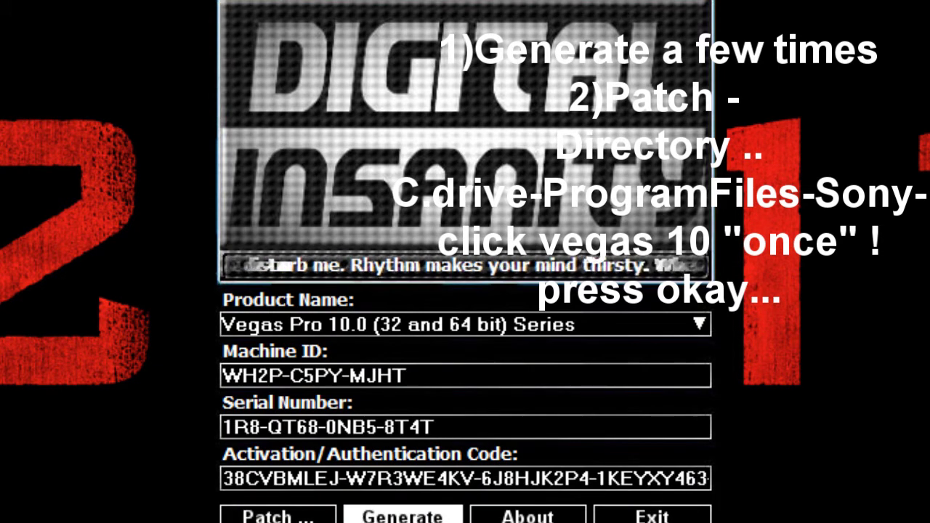
{"action": "left_click", "coordinate": [402, 516]}
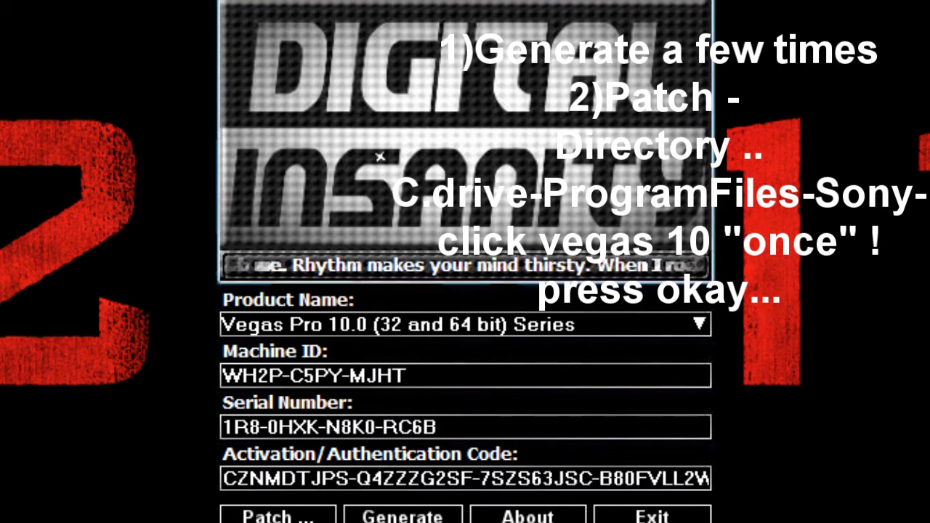
{"action": "left_click", "coordinate": [403, 516]}
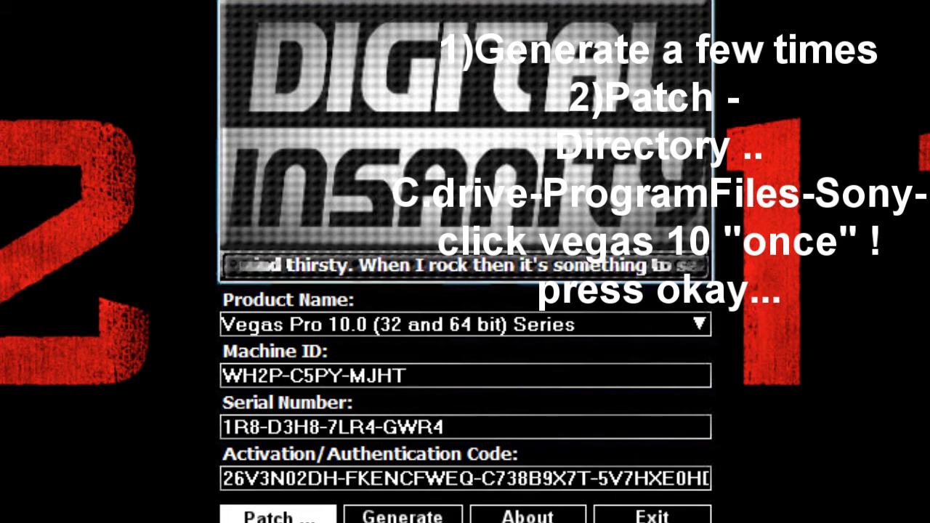
- Start the Keygen's patch operation and expand the Program Files folder on Local Disk (C:) in the folder browser
{"action": "left_click", "coordinate": [279, 517]}
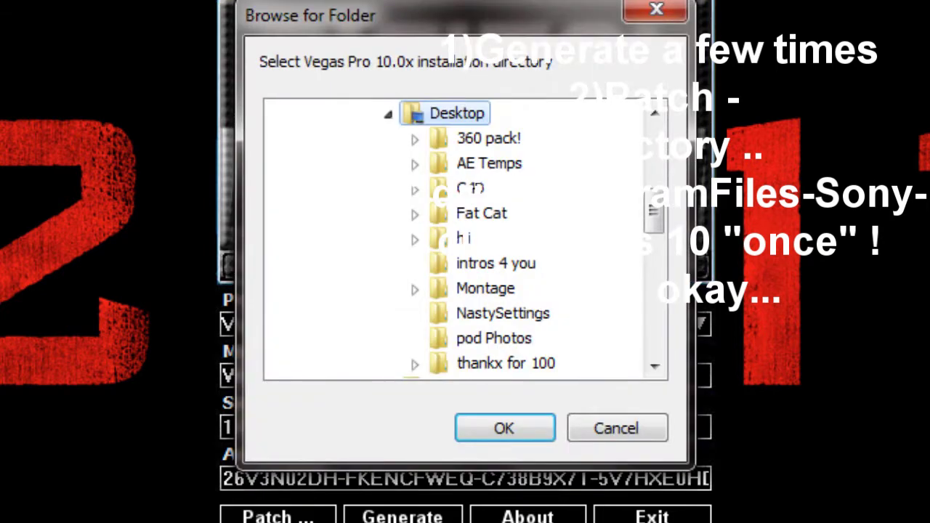
{"action": "left_click_drag", "start_coordinate": [654, 211], "coordinate": [654, 147]}
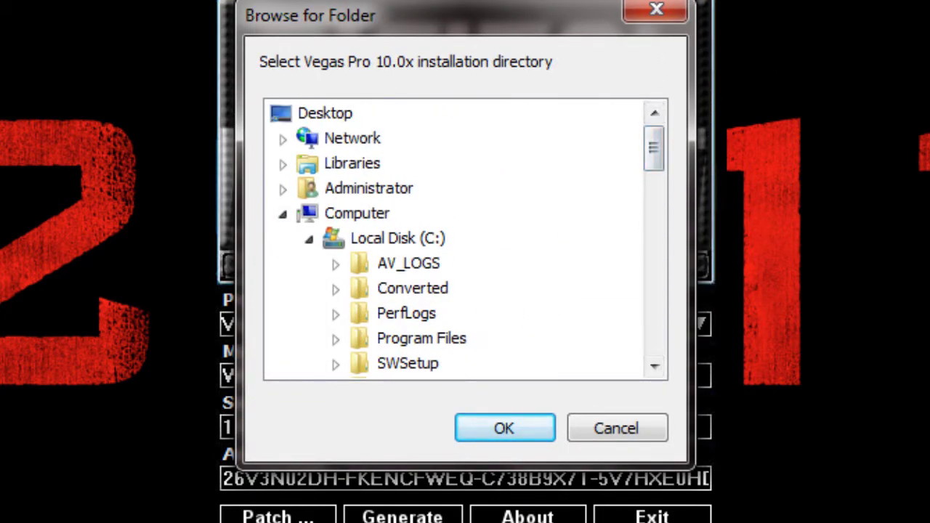
{"action": "mouse_move", "coordinate": [654, 149]}
{"action": "left_mouse_down"}
{"action": "mouse_move", "coordinate": [654, 190]}
{"action": "mouse_move", "coordinate": [654, 151]}
{"action": "left_mouse_up"}
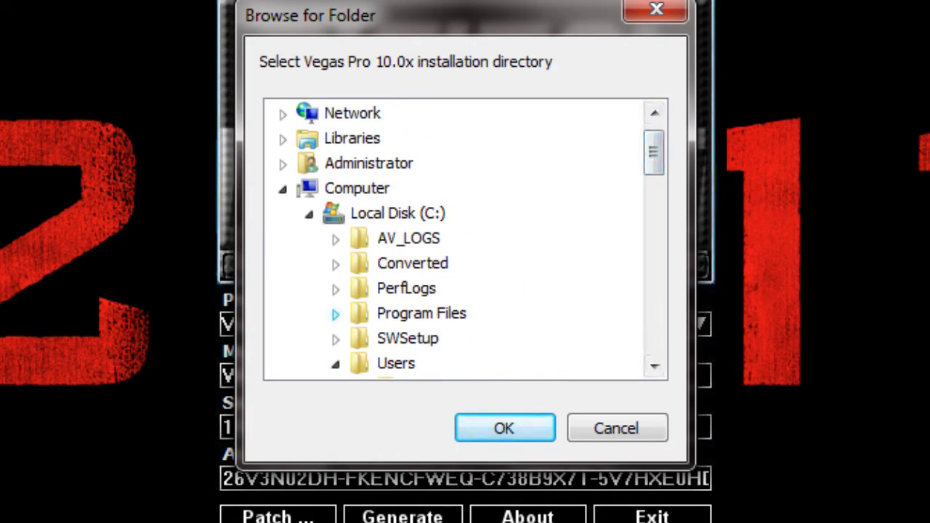
{"action": "left_click", "coordinate": [336, 314]}
{"action": "left_click", "coordinate": [335, 314]}
- Select the Vegas Pro 10.0 folder inside Sony as the installation directory and patch its files, dismissing the final message
{"action": "scroll", "coordinate": [335, 314], "scroll_direction": "down", "scroll_amount": 1}
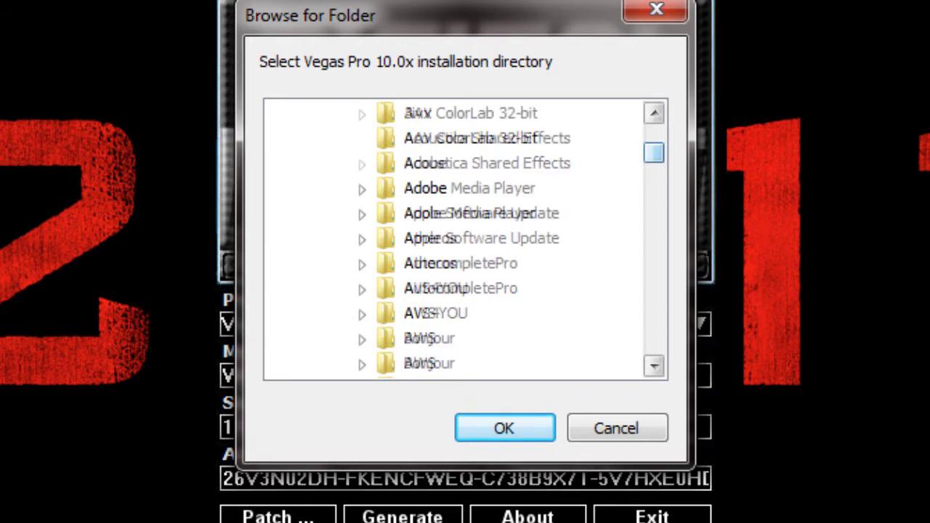
{"action": "scroll", "coordinate": [465, 240], "scroll_direction": "down", "scroll_amount": 3}
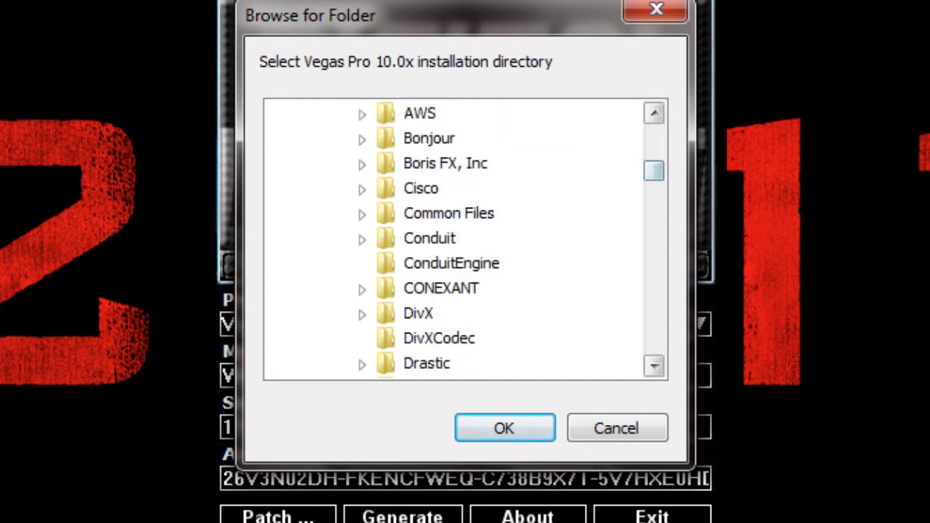
{"action": "scroll", "coordinate": [655, 366], "scroll_direction": "down", "scroll_amount": 4}
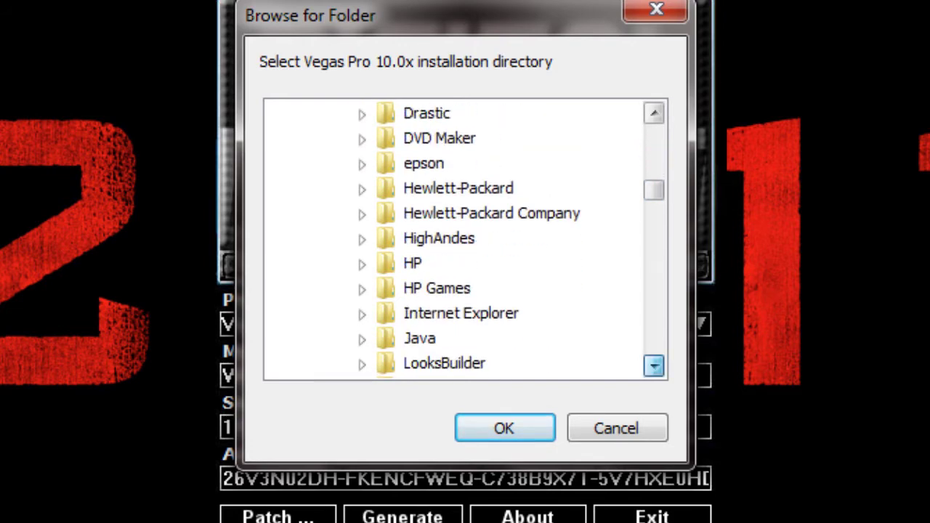
{"action": "scroll", "coordinate": [654, 365], "scroll_direction": "down", "scroll_amount": 9}
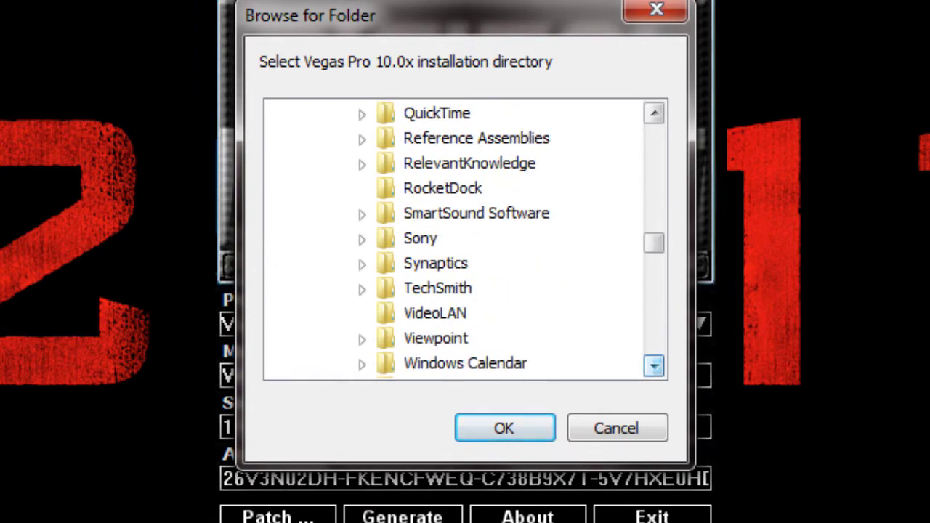
{"action": "left_click", "coordinate": [654, 366]}
{"action": "left_click", "coordinate": [654, 366]}
{"action": "left_click", "coordinate": [655, 366]}
{"action": "left_click", "coordinate": [654, 366]}
{"action": "left_click", "coordinate": [362, 139]}
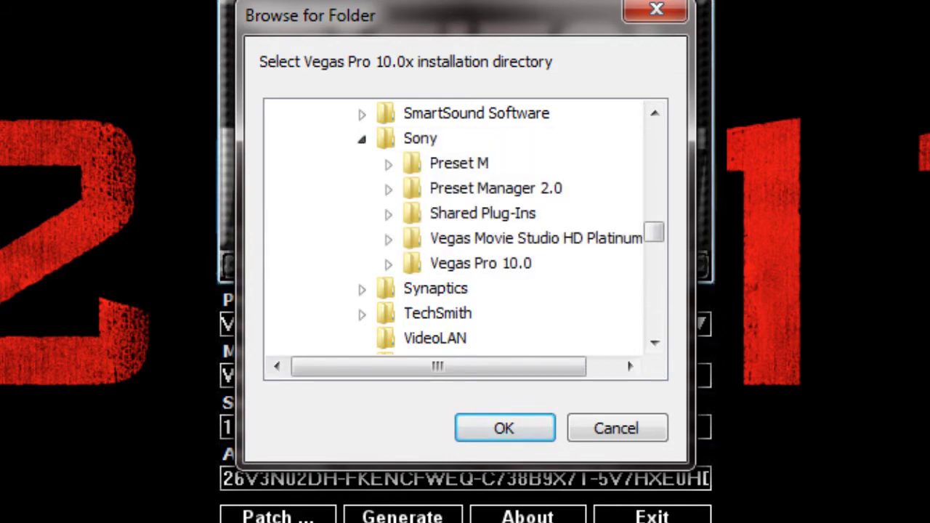
{"action": "left_click", "coordinate": [481, 264]}
{"action": "left_click", "coordinate": [506, 428]}
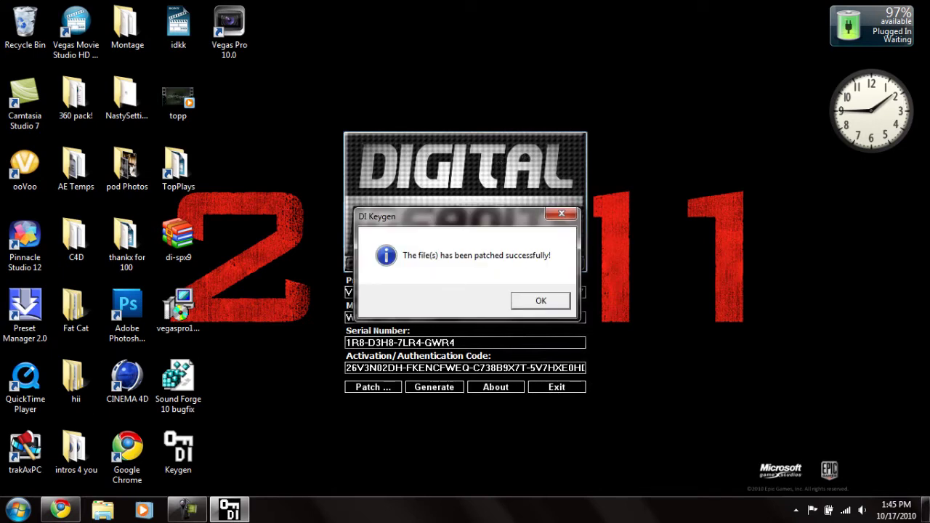
{"action": "key", "text": "Return"}
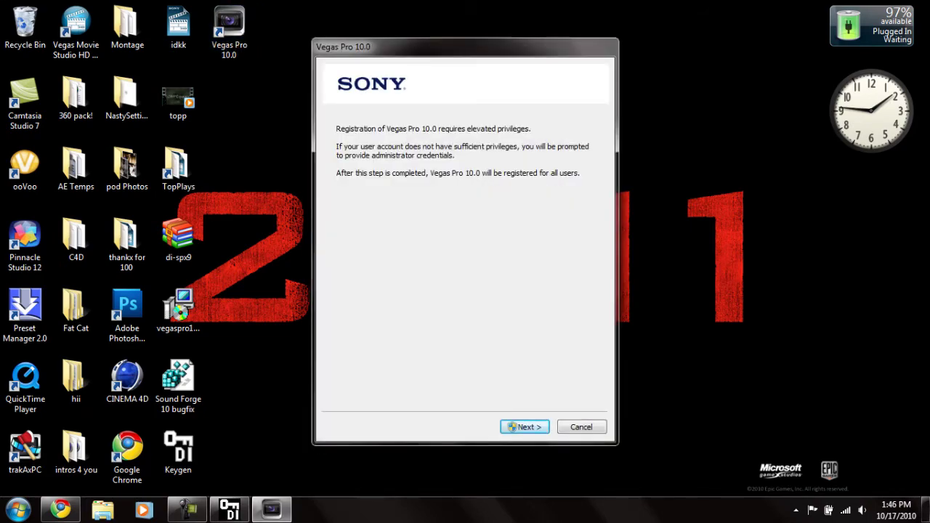
- Continue past the elevated privileges notice and move the Vegas Pro 10.0 registration window clear of the Keygen
{"action": "left_click_drag", "start_coordinate": [465, 47], "coordinate": [204, 34]}
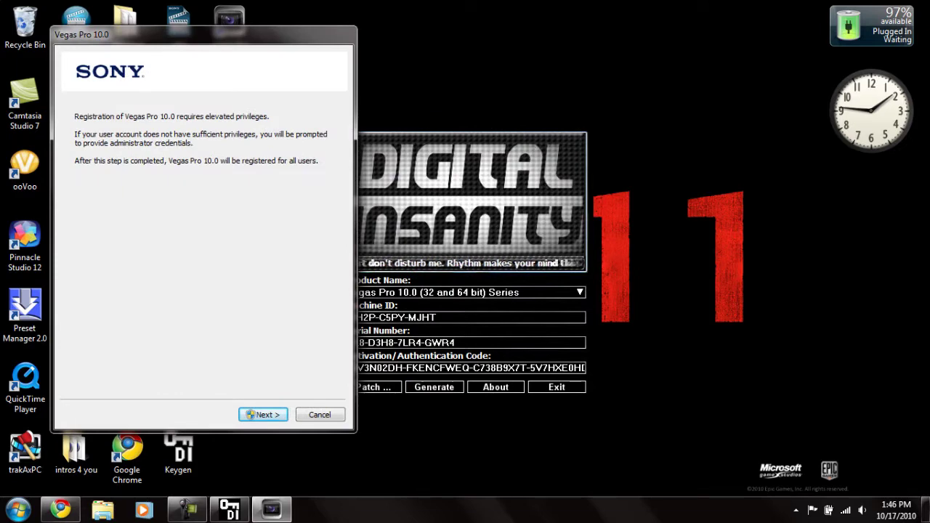
{"action": "left_click", "coordinate": [263, 415]}
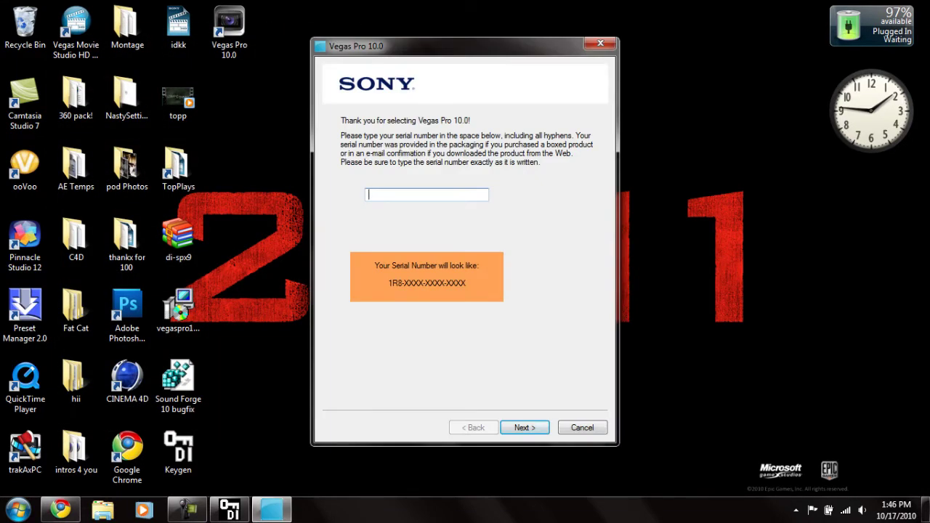
{"action": "left_click_drag", "start_coordinate": [436, 46], "coordinate": [147, 50]}
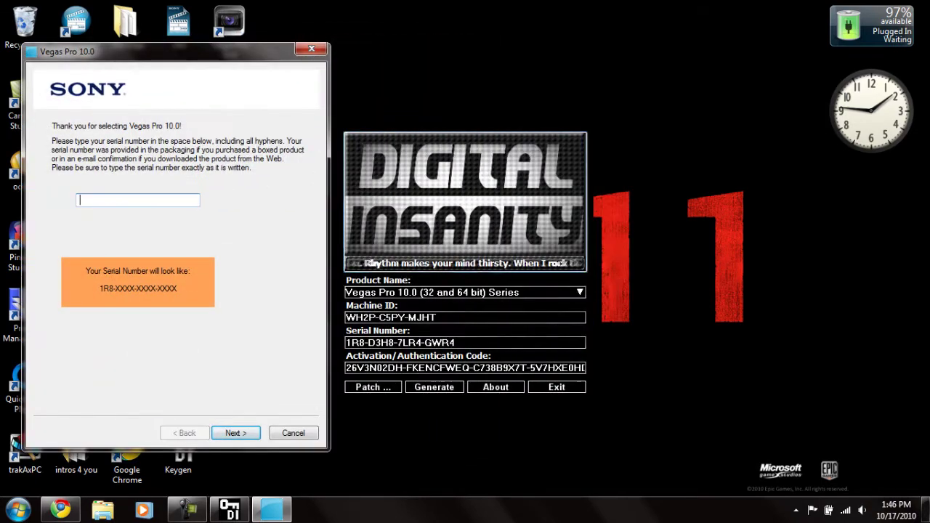
- Copy the serial number from the Keygen and paste it into the serial number field of the registration window
{"action": "left_click", "coordinate": [406, 226]}
{"action": "key", "text": "ctrl+c"}
{"action": "right_click", "coordinate": [353, 340]}
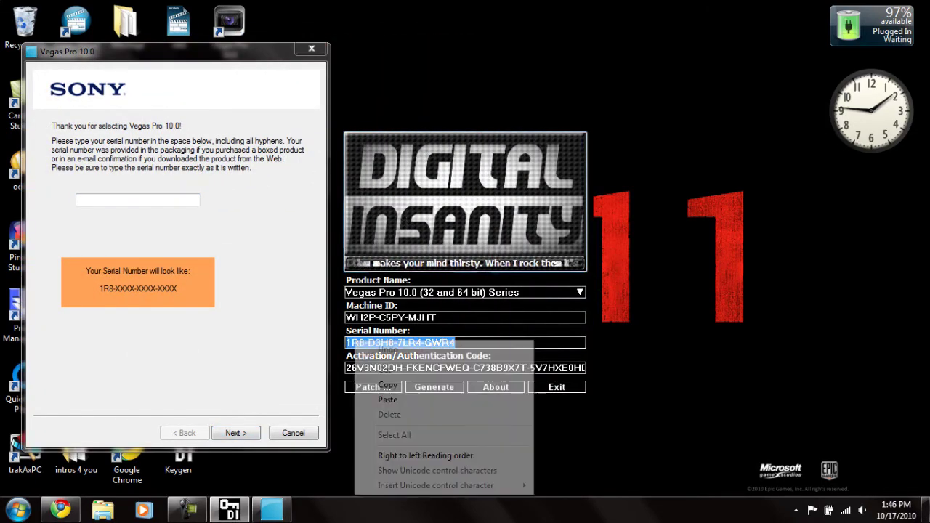
{"action": "left_click", "coordinate": [382, 383]}
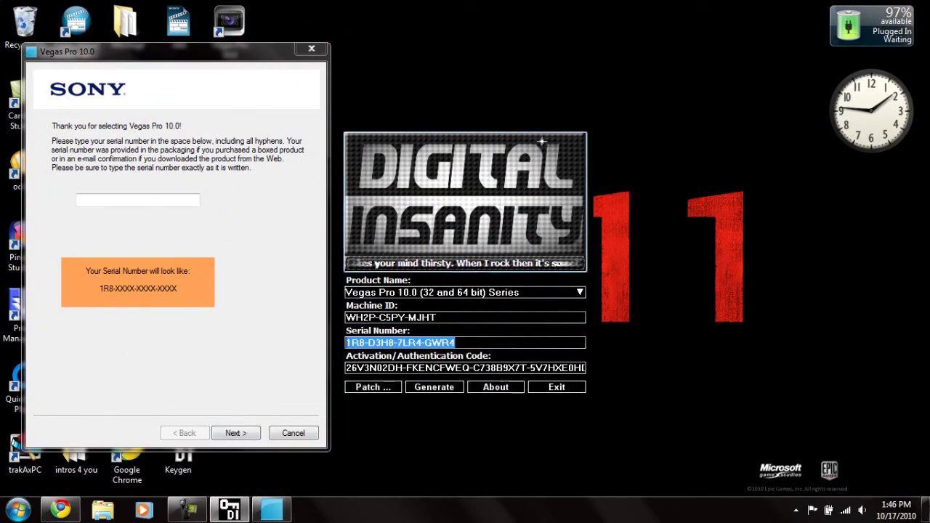
{"action": "left_click", "coordinate": [168, 202]}
{"action": "right_click", "coordinate": [168, 203]}
{"action": "left_click", "coordinate": [201, 263]}
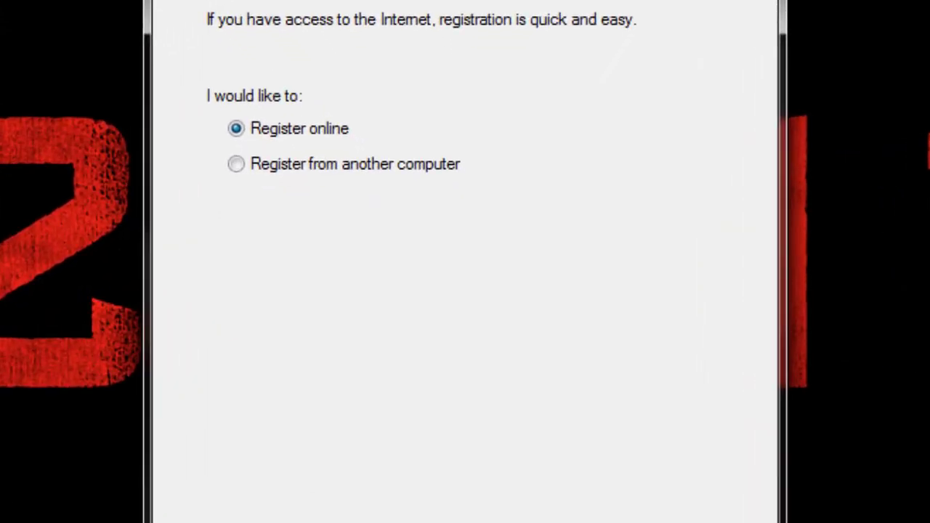
- Choose to register from another computer, shift the Keygen window slightly, and continue to the personal details form
{"action": "left_click", "coordinate": [236, 164]}
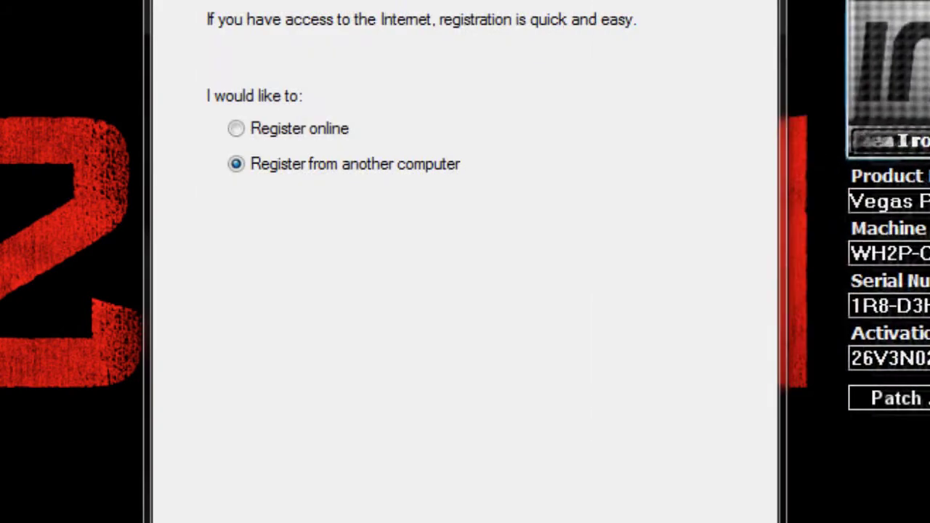
{"action": "left_click_drag", "start_coordinate": [902, 66], "coordinate": [849, 67]}
{"action": "left_click", "coordinate": [625, 520]}
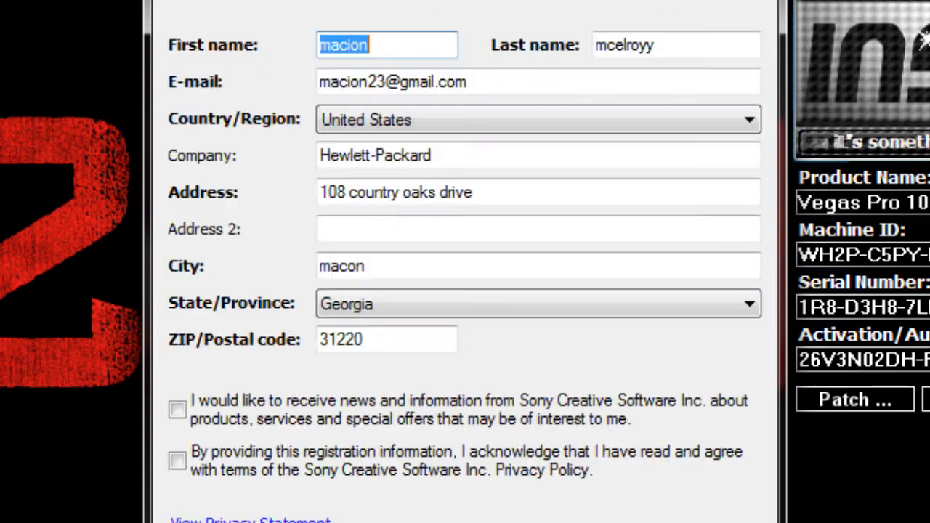
{"action": "key", "text": "Return"}
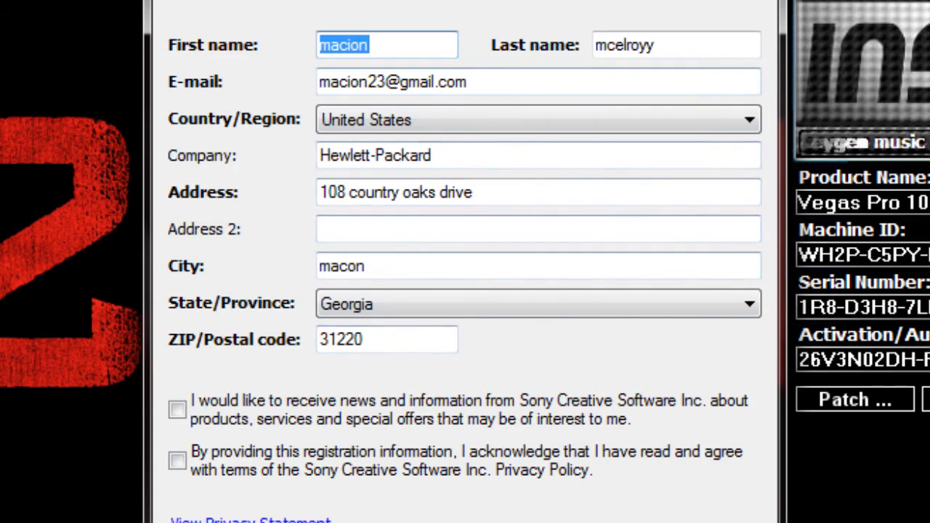
- Agree to the Privacy Policy terms, save the Register Vegas Pro HTML file to the Desktop, and continue to authentication code entry
{"action": "left_click", "coordinate": [177, 460]}
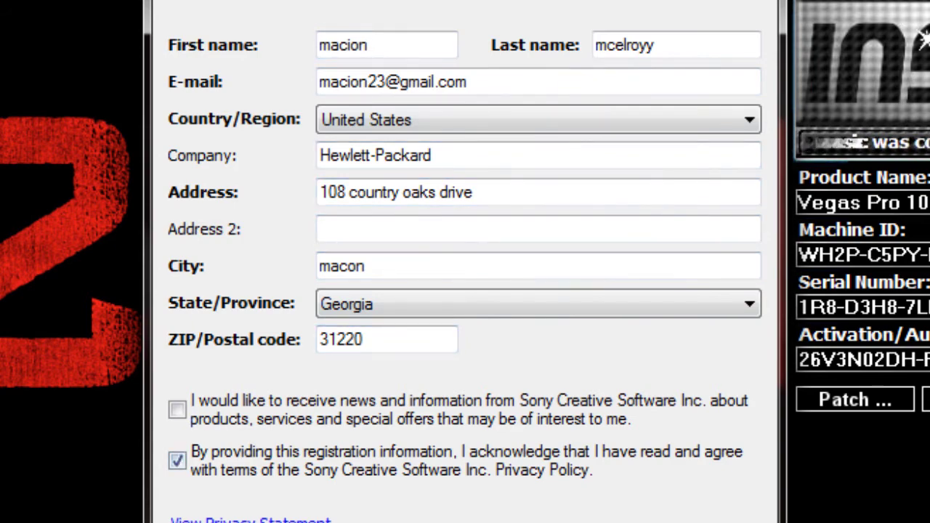
{"action": "key", "text": "Return"}
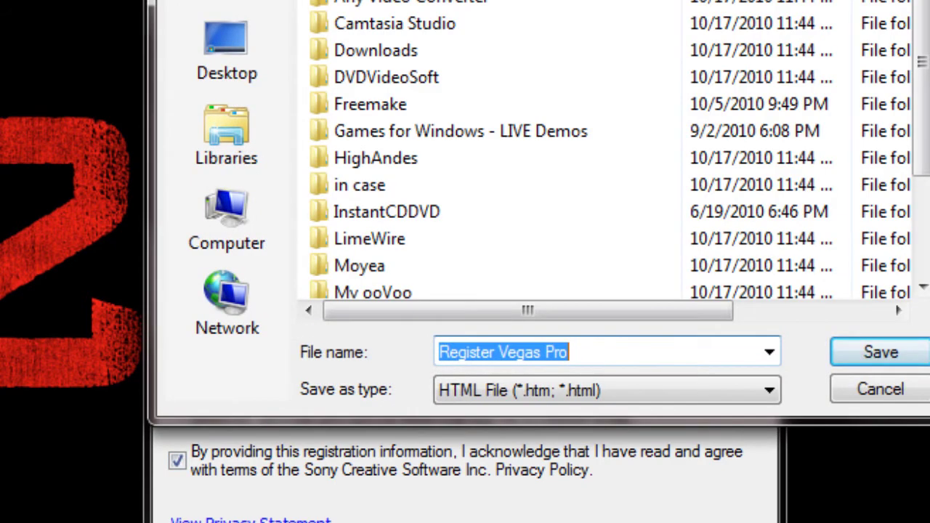
{"action": "left_click", "coordinate": [227, 51]}
{"action": "key", "text": "Return"}
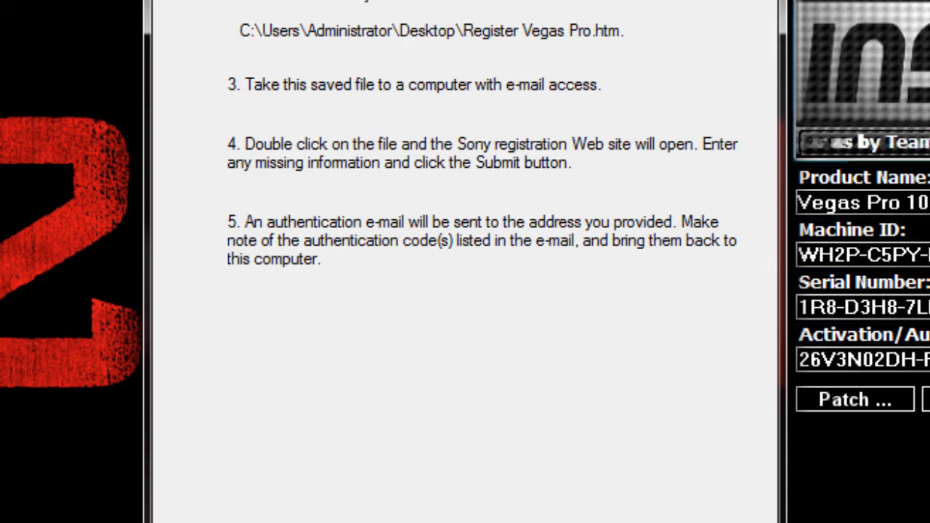
{"action": "key", "text": "Return"}
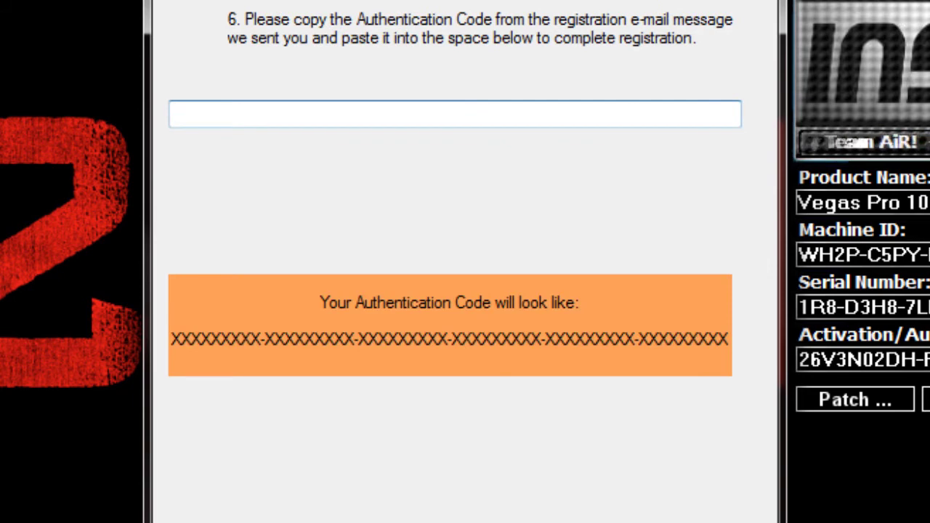
- Copy the full activation code from the Keygen and paste it into the authentication code field
{"action": "left_click", "coordinate": [923, 360]}
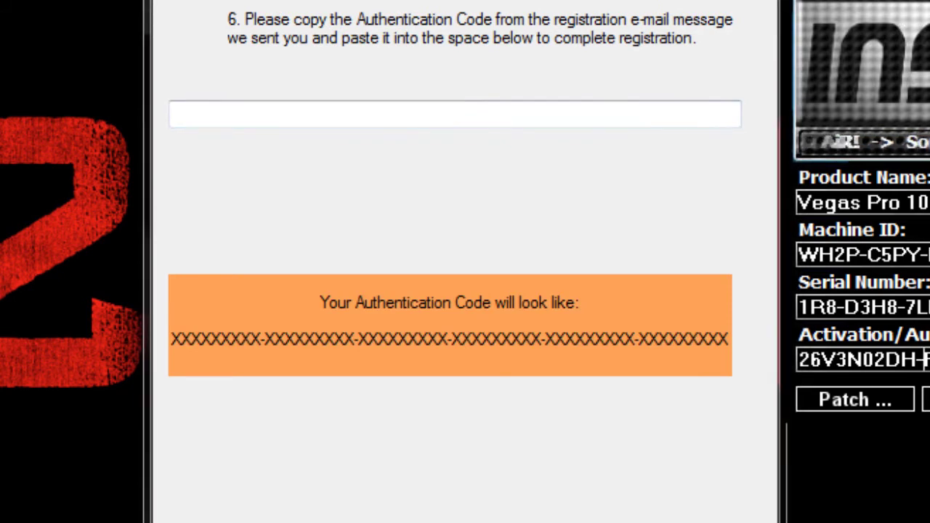
{"action": "double_click", "coordinate": [925, 360]}
{"action": "left_click", "coordinate": [925, 360]}
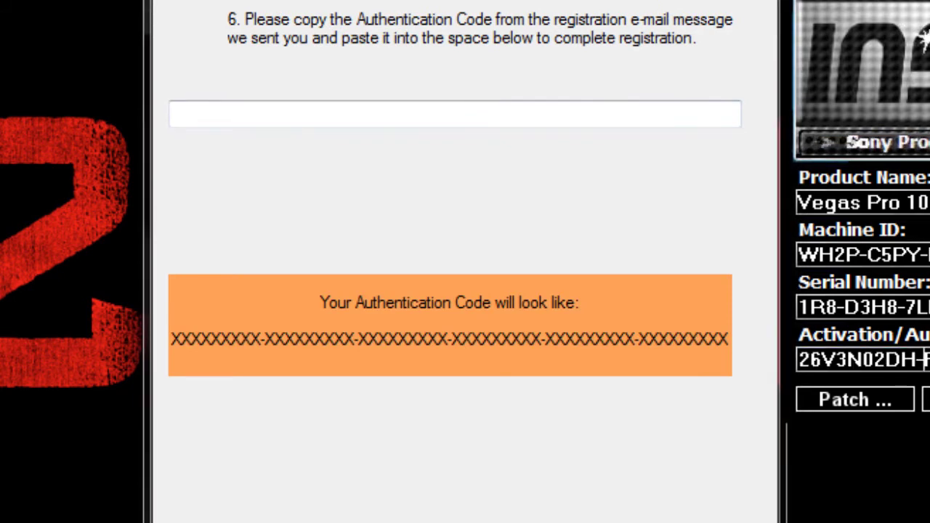
{"action": "left_click_drag", "start_coordinate": [800, 359], "coordinate": [929, 360]}
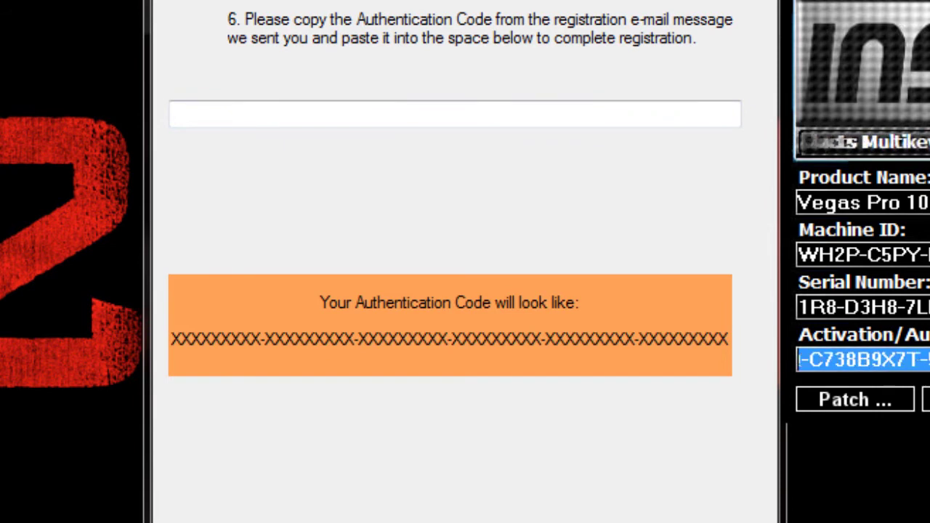
{"action": "right_click", "coordinate": [503, 112]}
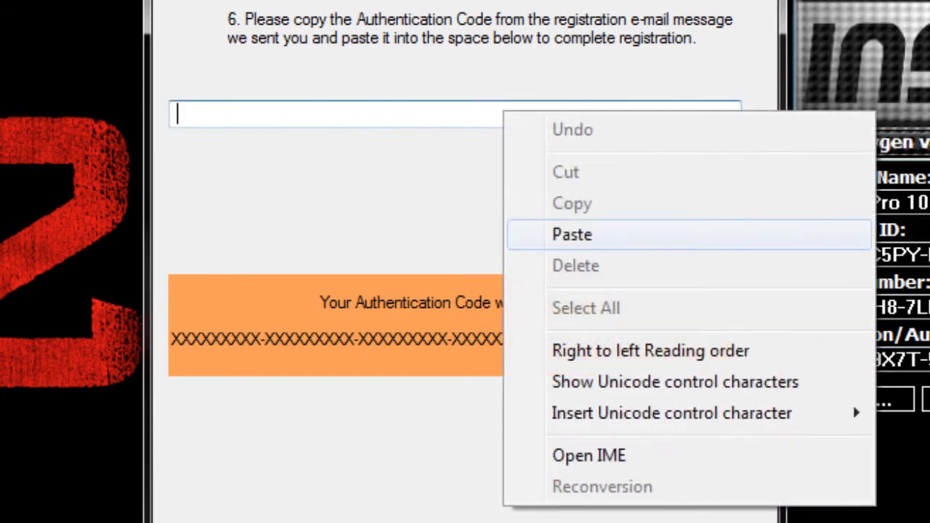
{"action": "left_click", "coordinate": [573, 234]}
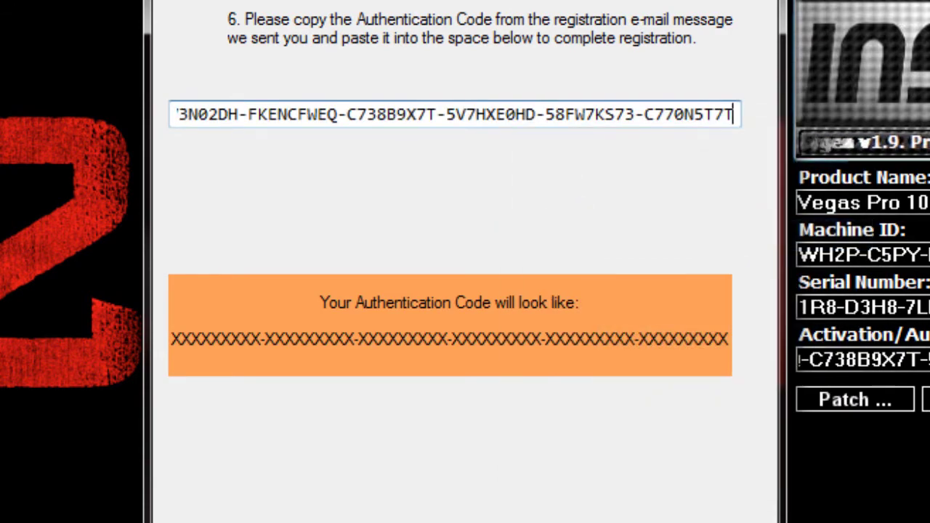
- Submit the registration and associate the .veg file type with Vegas Pro 10.0
{"action": "key", "text": "Return"}
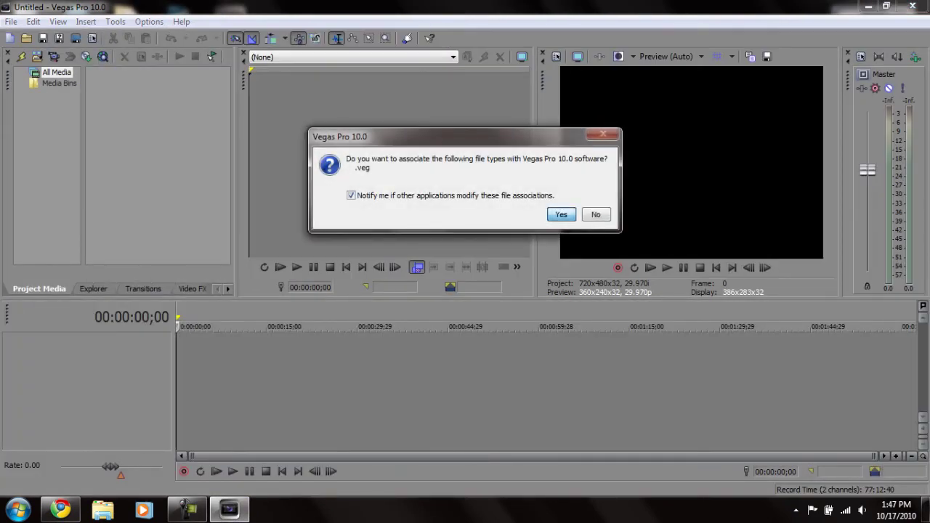
{"action": "key", "text": "Return"}
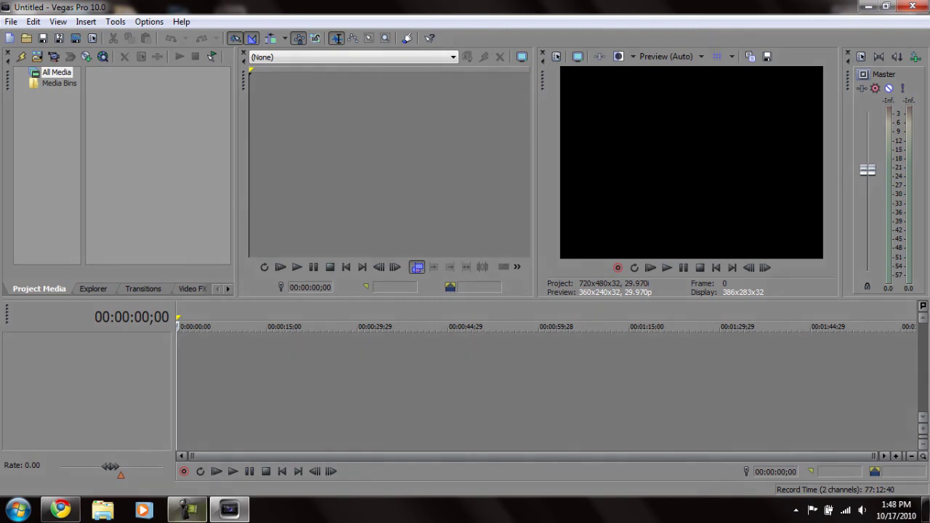
{"action": "mouse_move", "coordinate": [188, 509]}
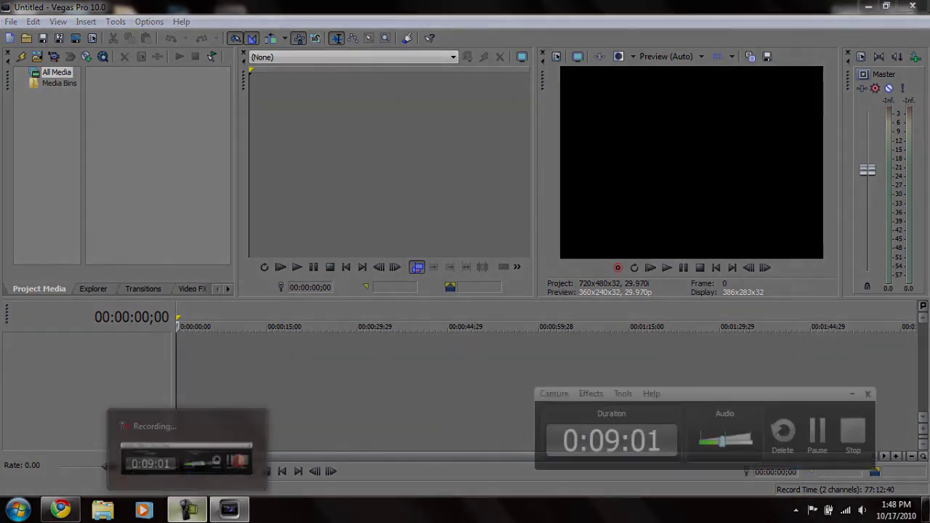
{"action": "left_click", "coordinate": [187, 454]}
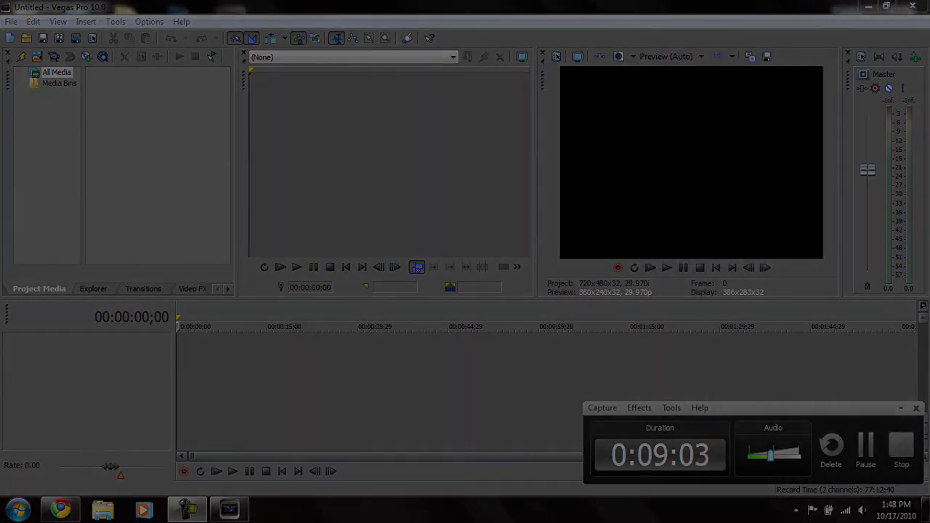